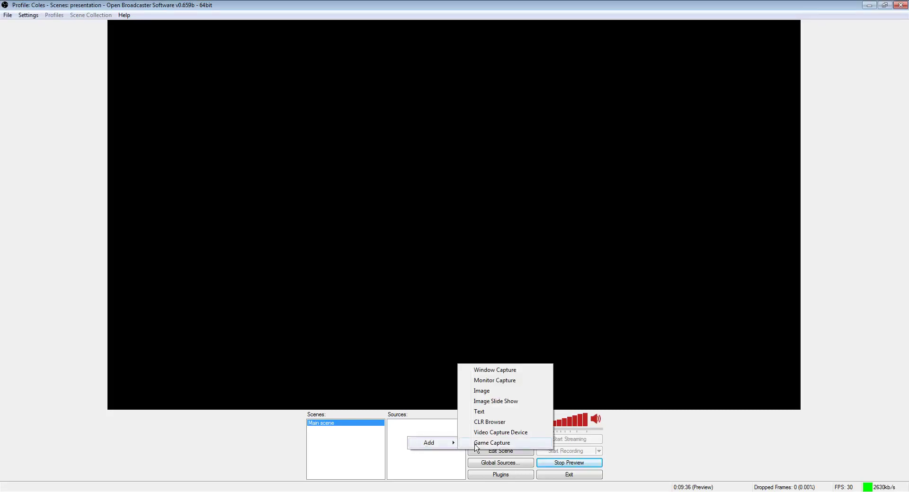
# Add an image source named 'main overlay' using fumby20x main overlay.png to the Main scene
pyautogui.click(488, 392)
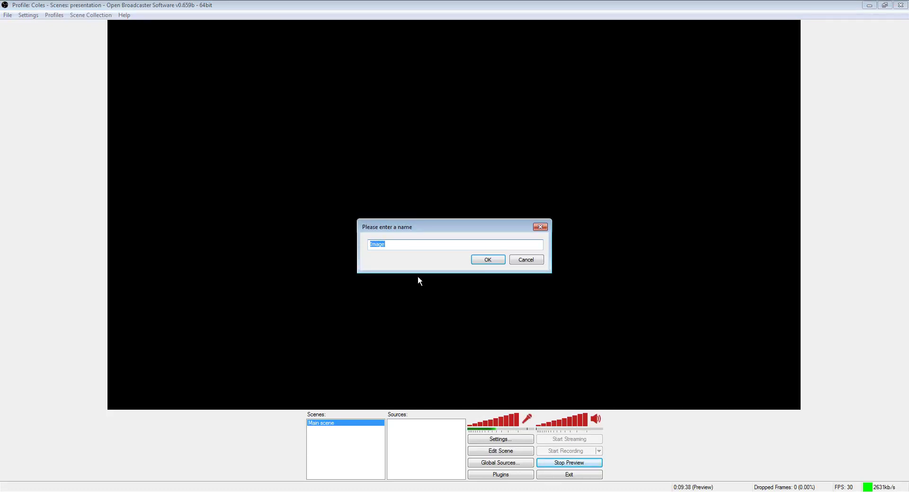
pyautogui.write('main overlay')
pyautogui.press('Return')
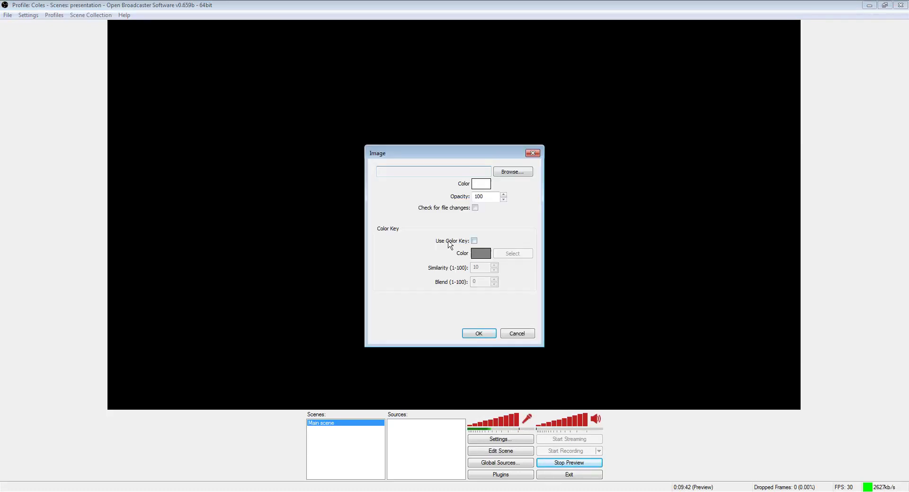
pyautogui.click(517, 175)
pyautogui.moveTo(459, 236); pyautogui.dragTo(463, 313)
pyautogui.click(406, 202)
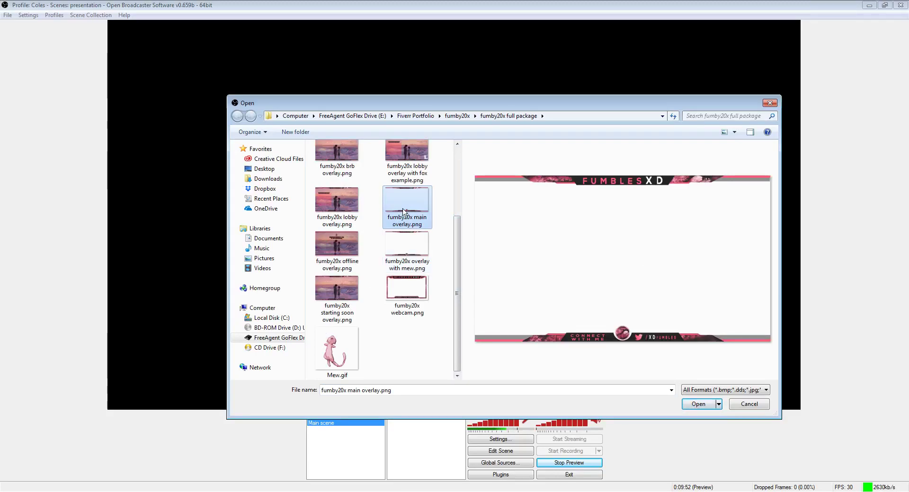
pyautogui.moveTo(403, 212)
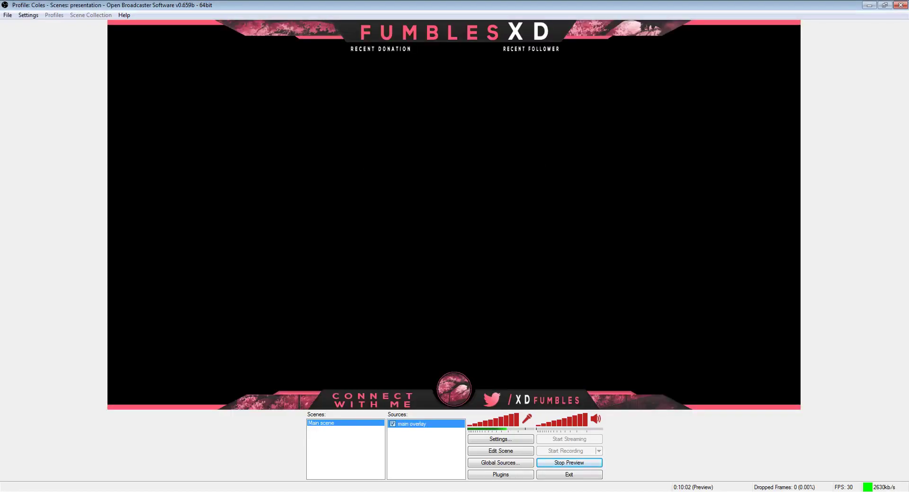
# Add an image source named 'wallpaper' using 896303.png, listed above main overlay
pyautogui.rightClick(425, 443)
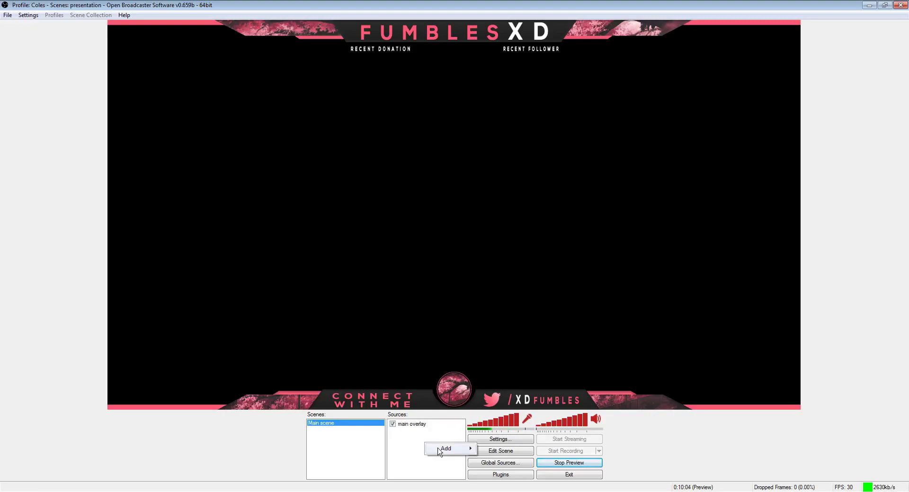
pyautogui.moveTo(444, 450)
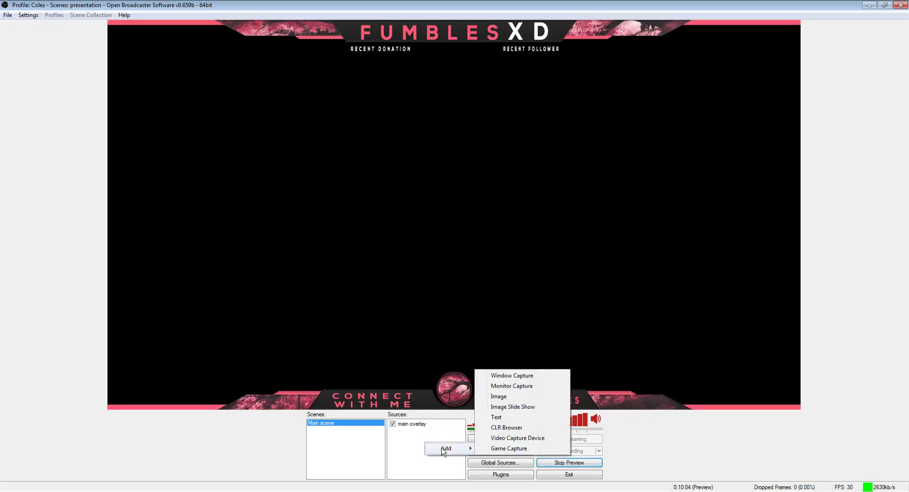
pyautogui.click(499, 397)
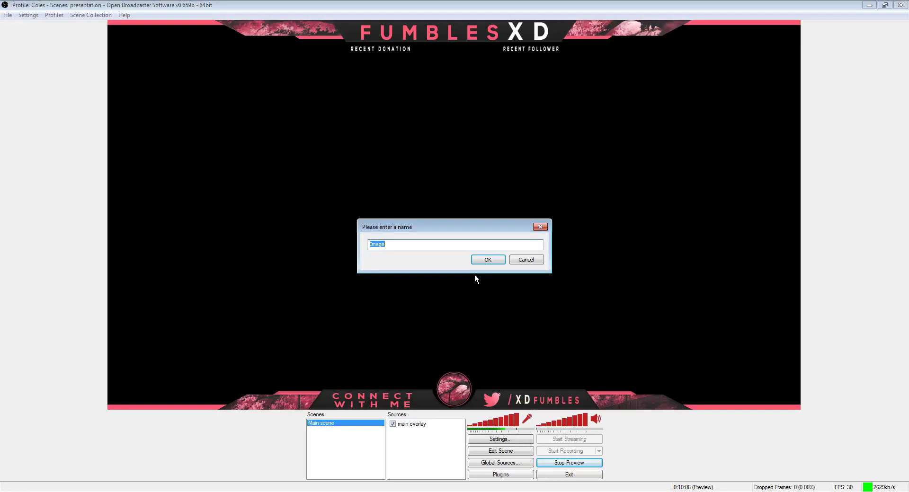
pyautogui.write('wallpaper')
pyautogui.press('Return')
pyautogui.click(512, 172)
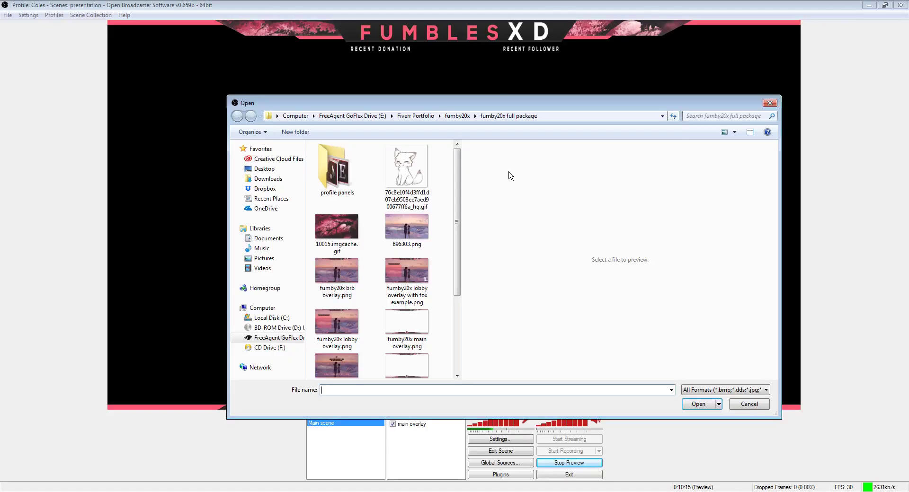
pyautogui.click(416, 243)
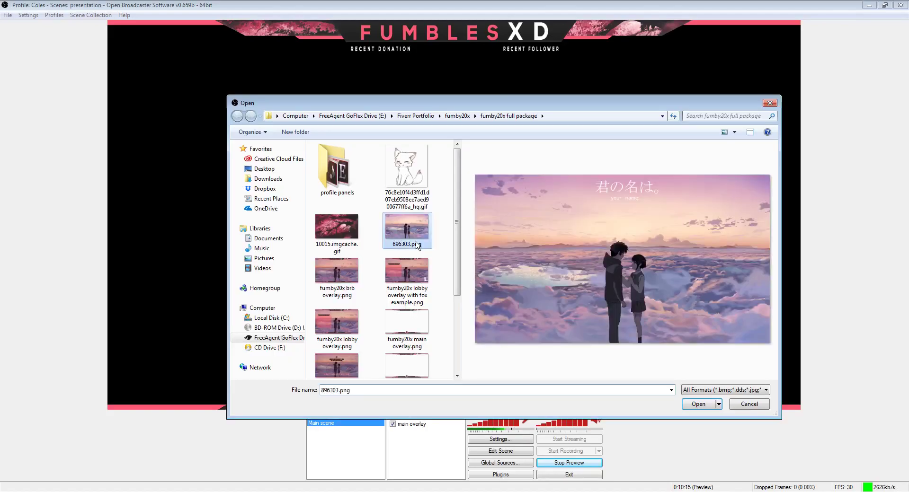
pyautogui.click(698, 403)
pyautogui.click(479, 334)
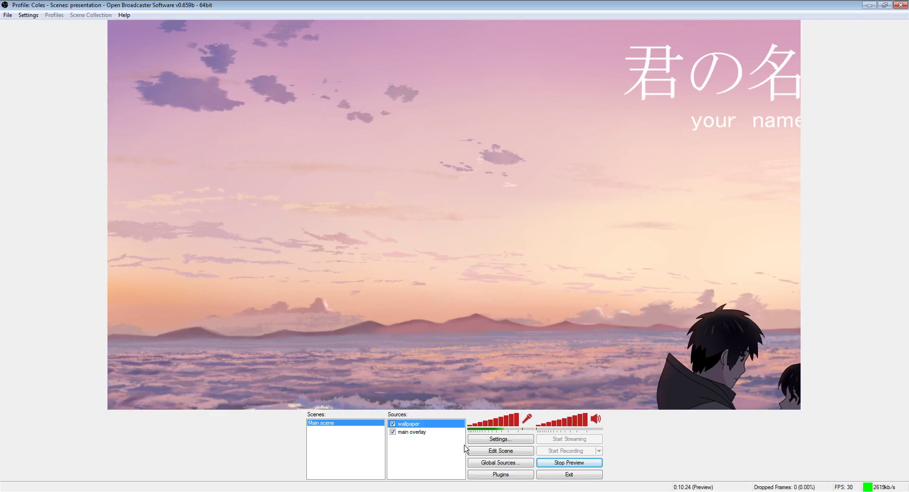
# Turn on scene editing and move the wallpaper one layer below main overlay
pyautogui.click(500, 450)
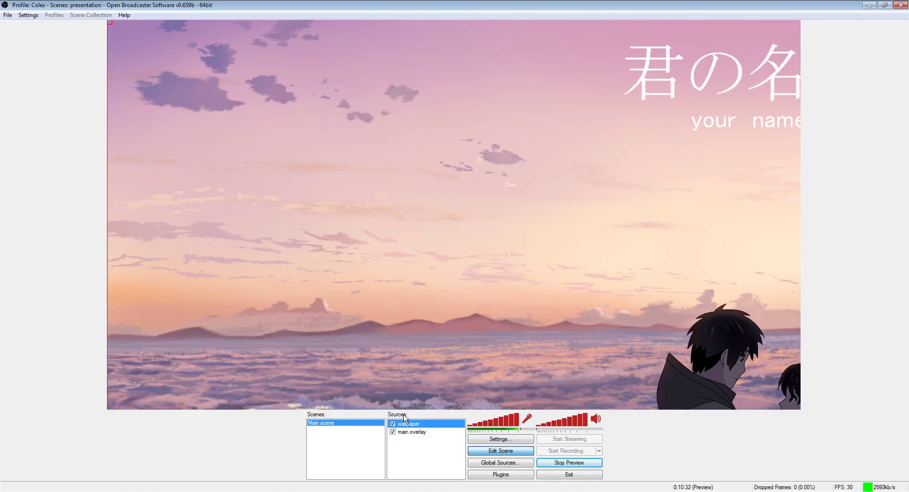
pyautogui.hotkey('ctrl', 'Down')
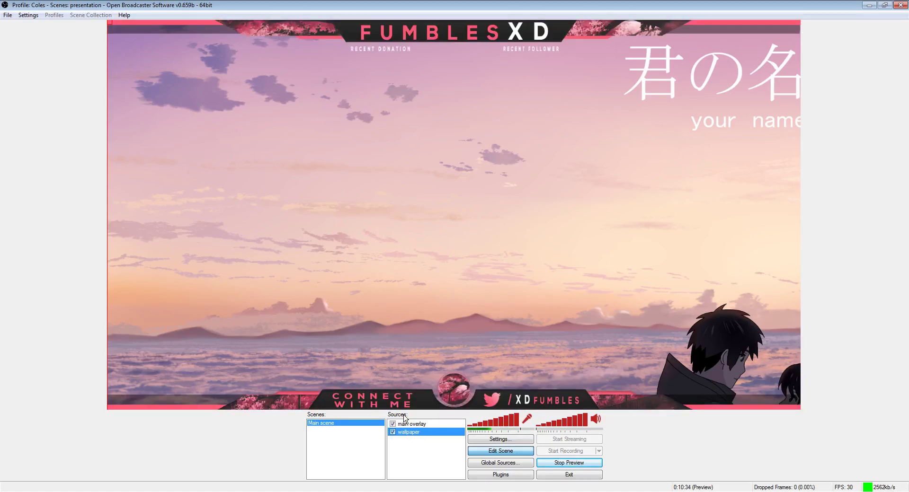
pyautogui.hotkey('ctrl', 'Up')
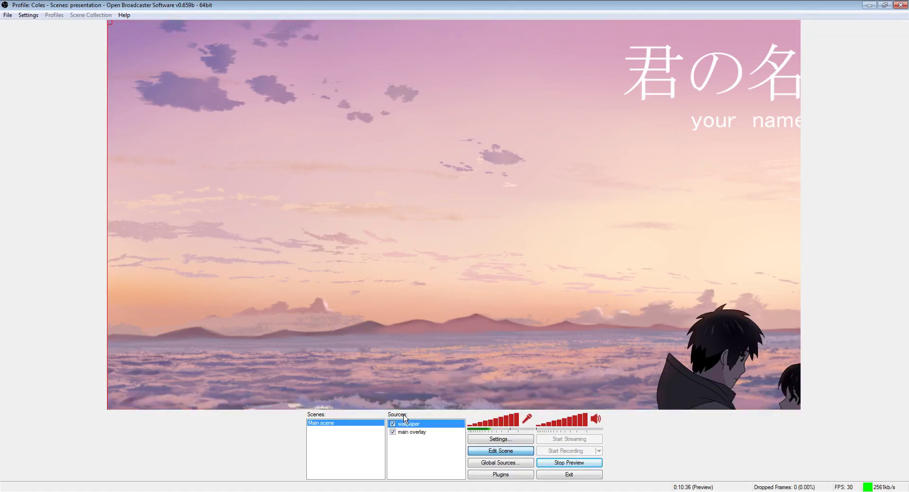
pyautogui.hotkey('ctrl', 'Down')
pyautogui.hotkey('ctrl', 'Up')
pyautogui.hotkey('ctrl', 'Down')
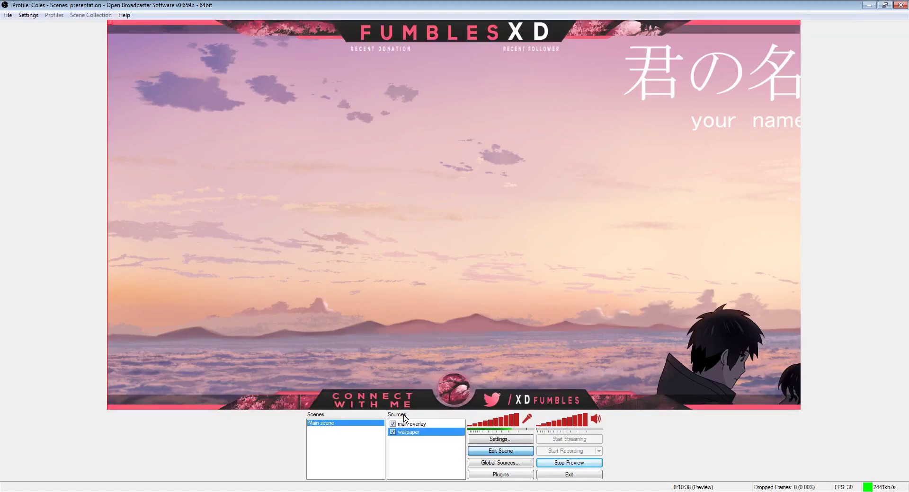
pyautogui.hotkey('ctrl', 'Up')
pyautogui.hotkey('ctrl', 'Down')
# Resize and reposition the wallpaper so it fills the whole canvas
pyautogui.moveTo(107, 20); pyautogui.dragTo(232, 85)
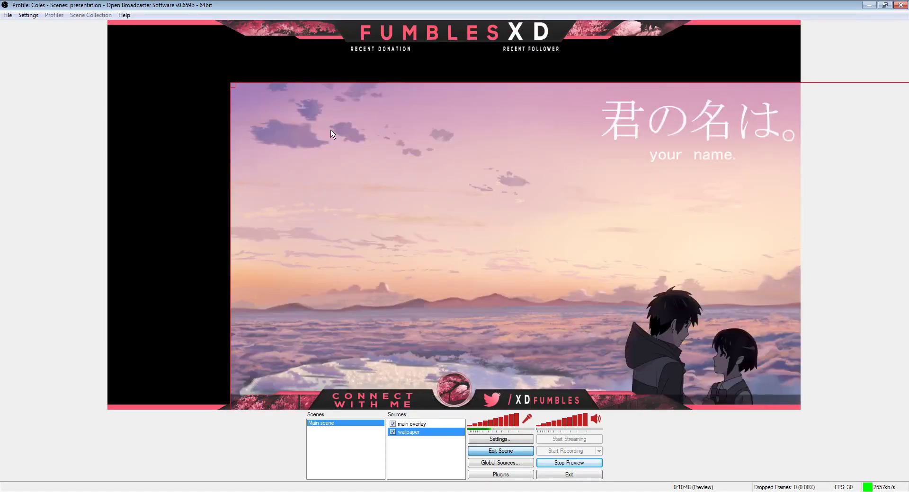
pyautogui.moveTo(332, 134)
pyautogui.mouseDown()
pyautogui.moveTo(588, 279)
pyautogui.moveTo(329, 131)
pyautogui.mouseUp()
pyautogui.moveTo(218, 80); pyautogui.dragTo(284, 113)
pyautogui.moveTo(475, 252); pyautogui.dragTo(303, 165)
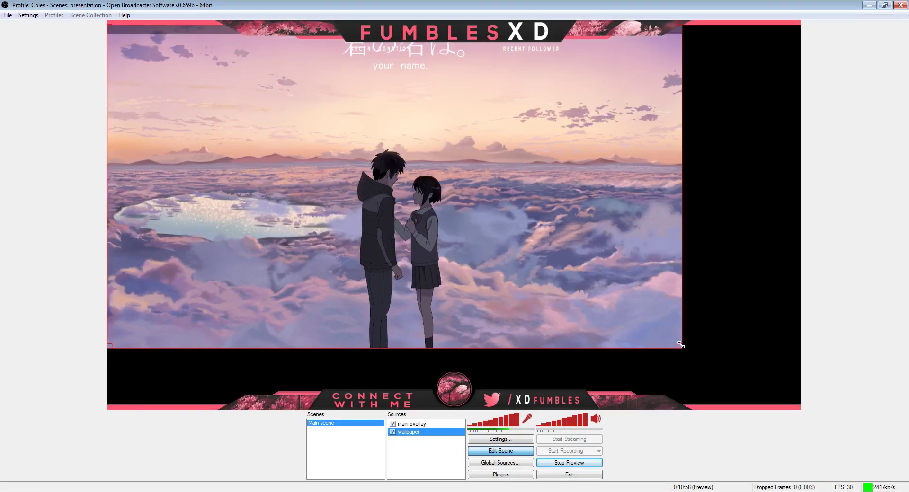
pyautogui.moveTo(680, 345); pyautogui.dragTo(800, 409)
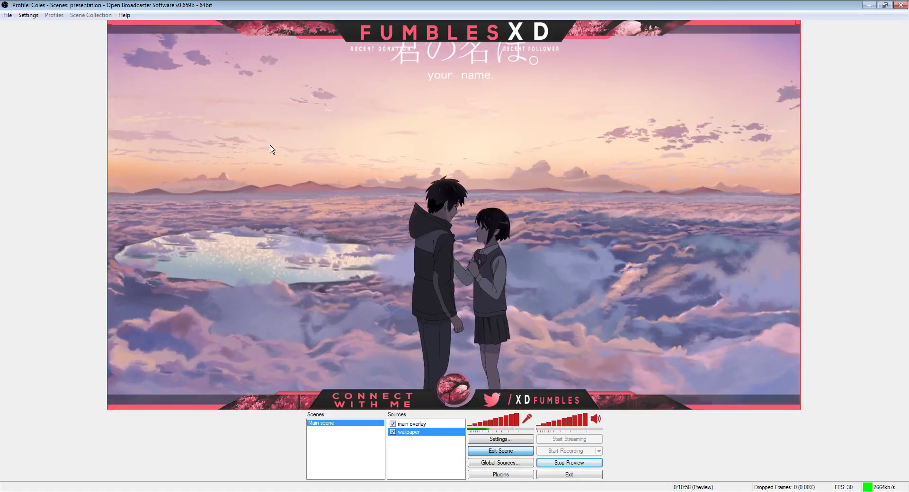
# Deselect the wallpaper and create a new scene named brb/AFK
pyautogui.click(432, 442)
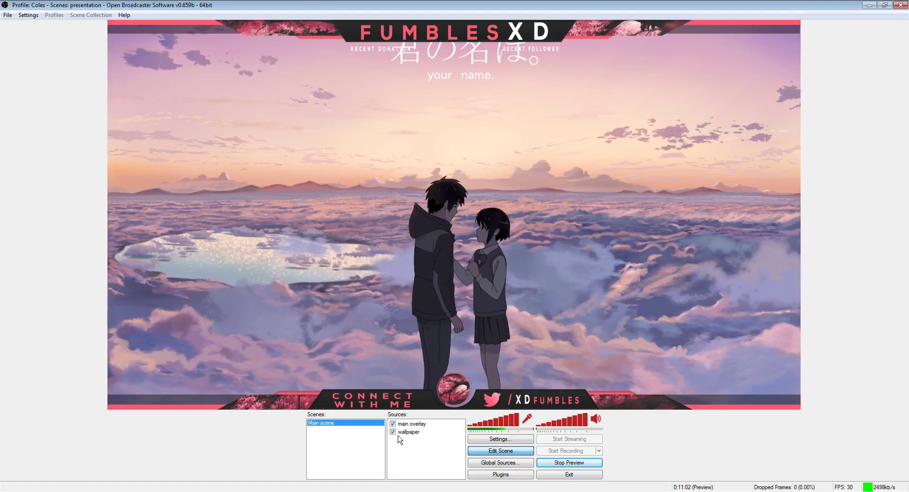
pyautogui.rightClick(335, 439)
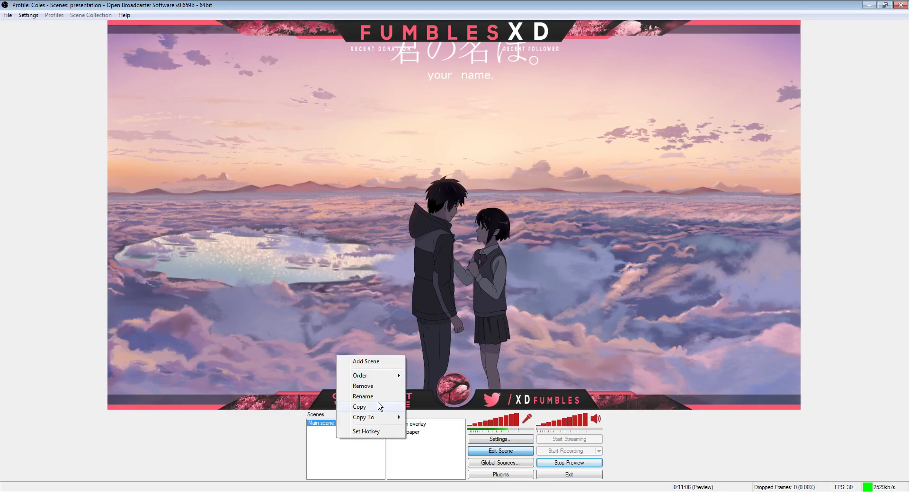
pyautogui.click(369, 362)
pyautogui.write('br')
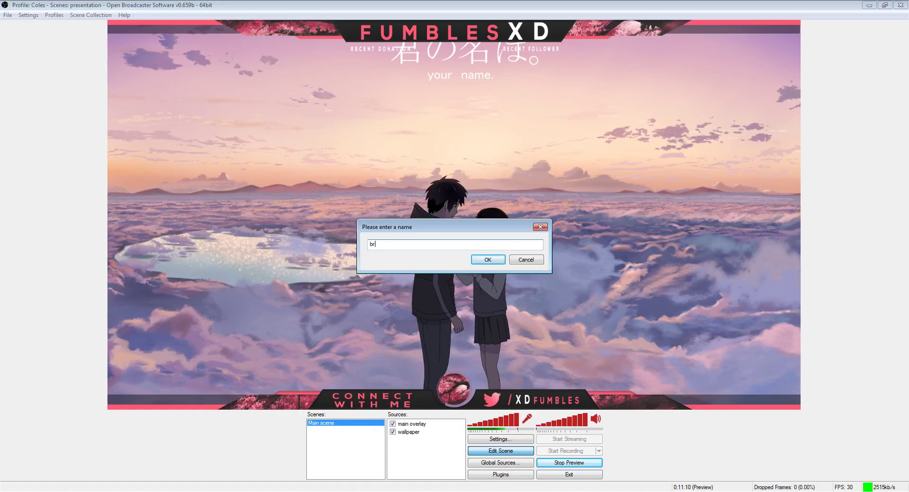
pyautogui.write('b/AFK')
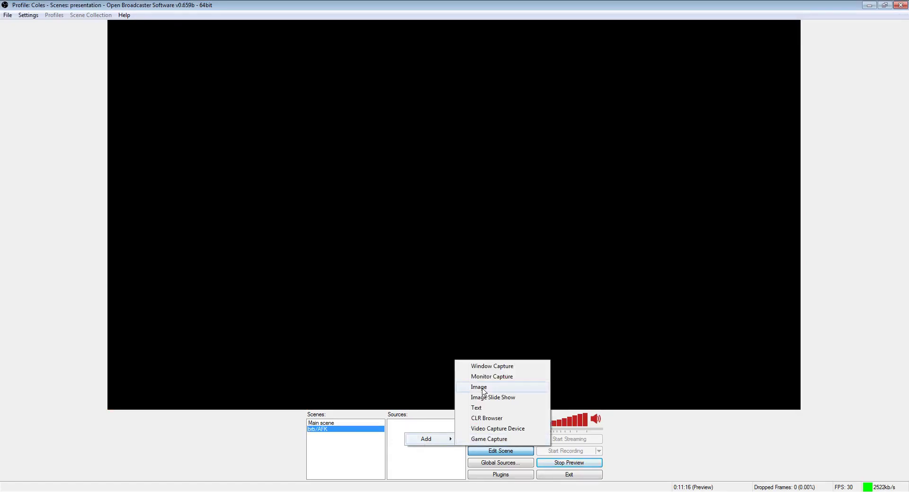
# Add an image source named 'Brb screen' using fumby20x brb overlay.png
pyautogui.click(479, 387)
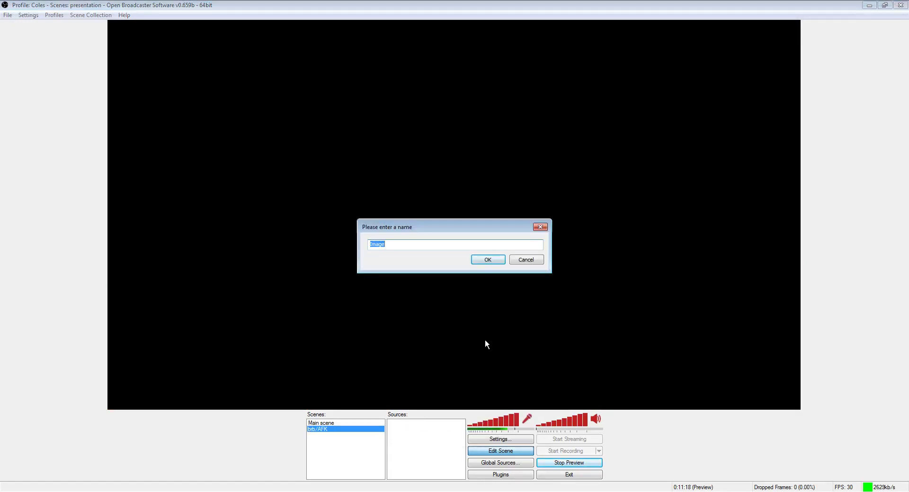
pyautogui.write('Brb screen')
pyautogui.press('Return')
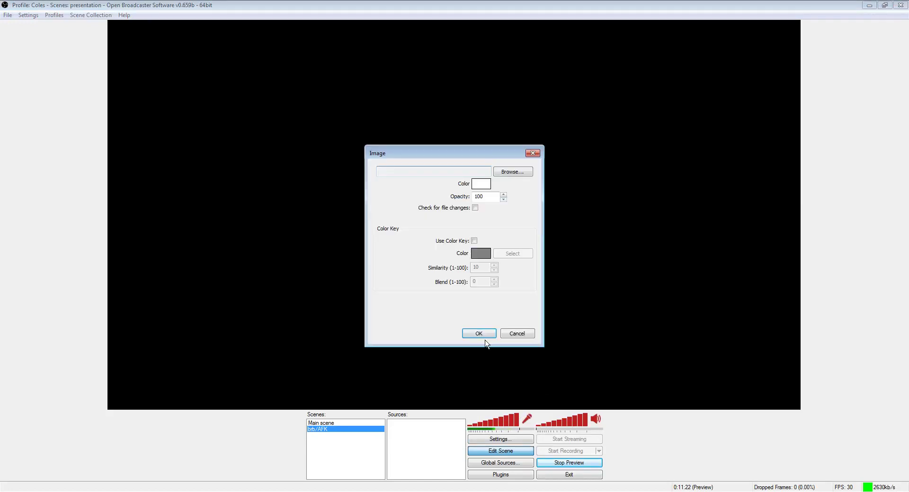
pyautogui.click(515, 174)
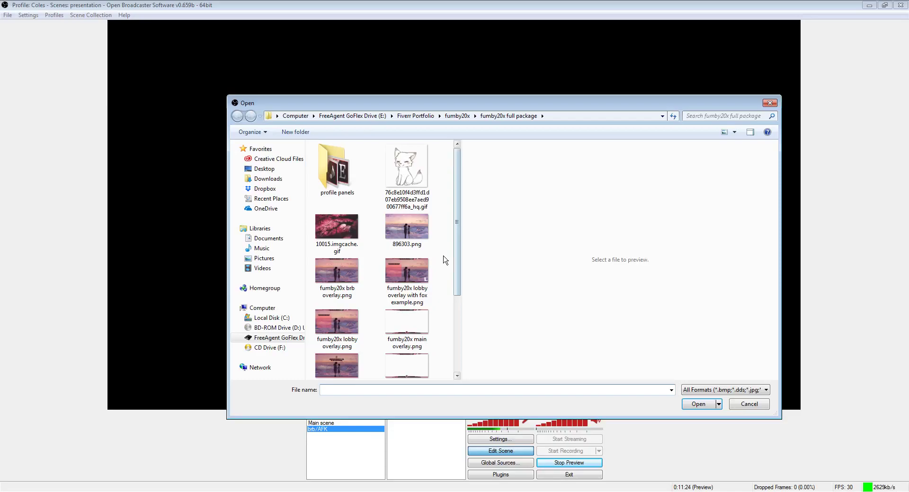
pyautogui.click(337, 274)
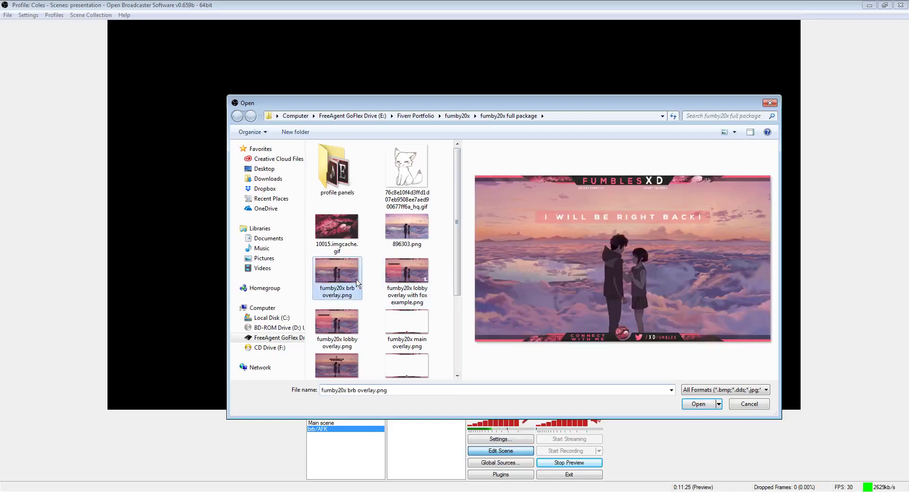
pyautogui.click(696, 404)
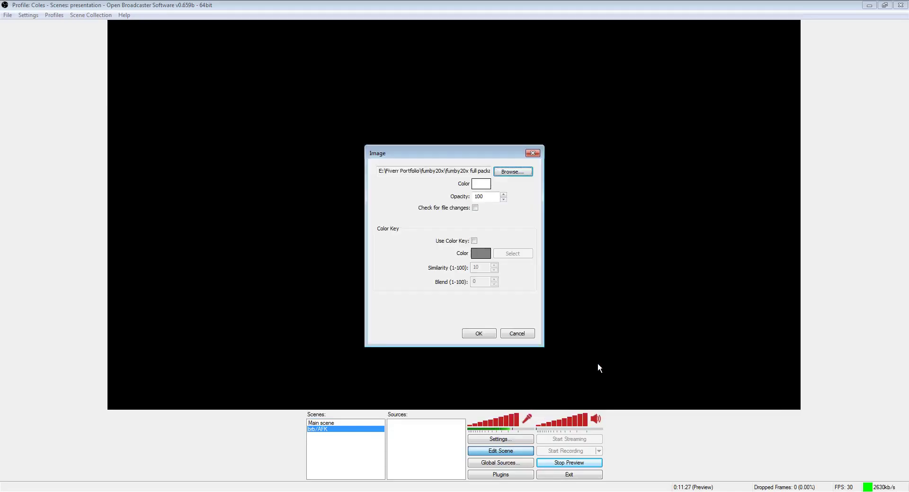
pyautogui.click(480, 334)
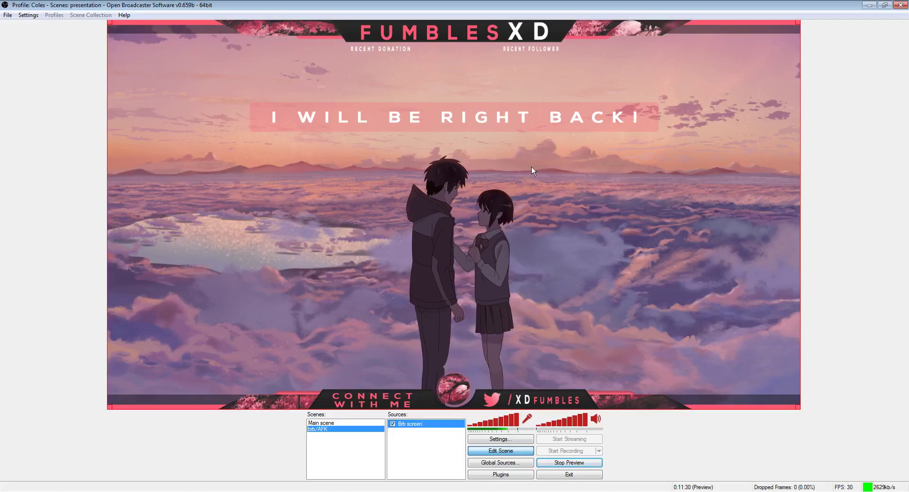
# Return to the Main scene, keep the wallpaper below main overlay, and show the Add source submenu
pyautogui.click(335, 423)
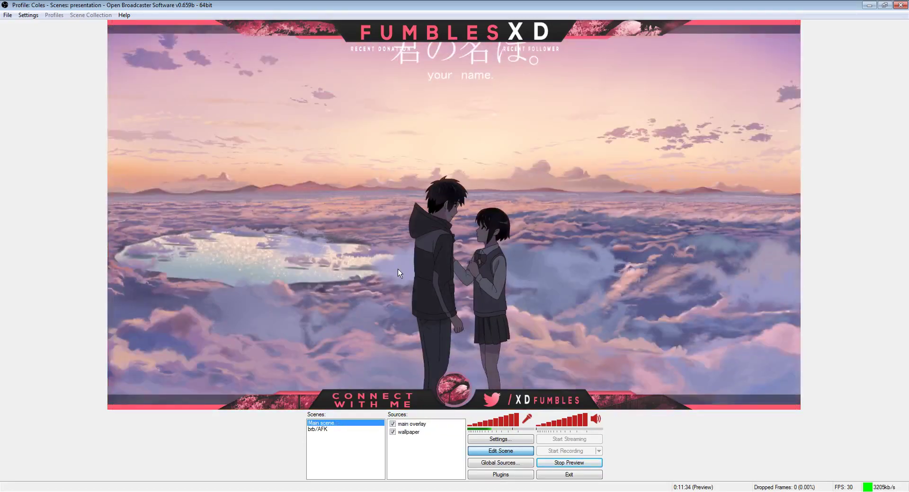
pyautogui.click(410, 424)
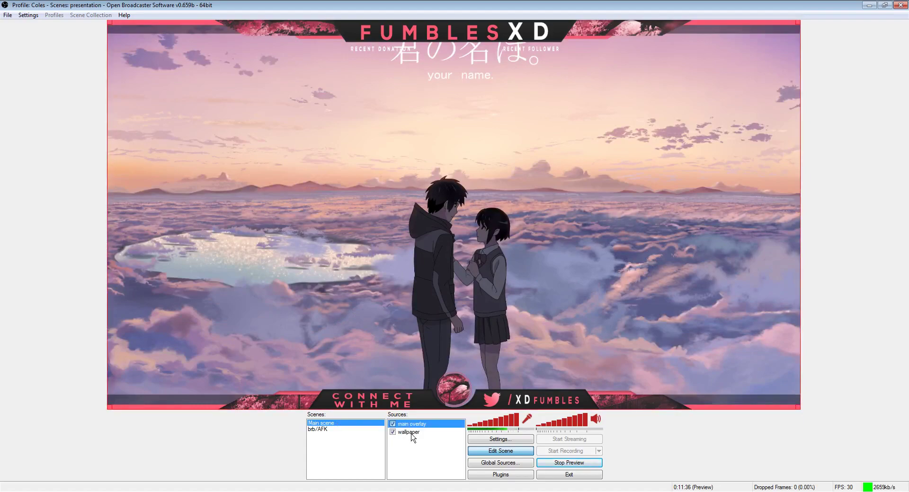
pyautogui.click(411, 432)
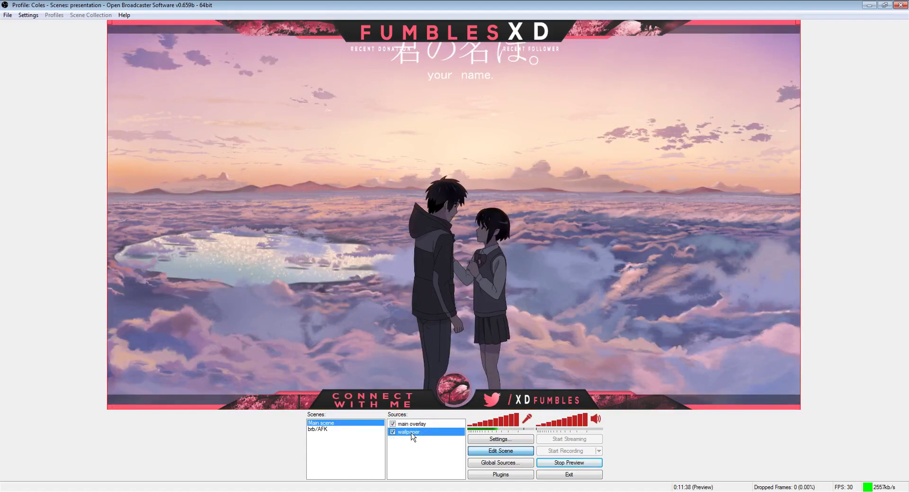
pyautogui.hotkey('ctrl', 'Up')
pyautogui.hotkey('ctrl', 'Down')
pyautogui.rightClick(419, 454)
pyautogui.moveTo(441, 464)
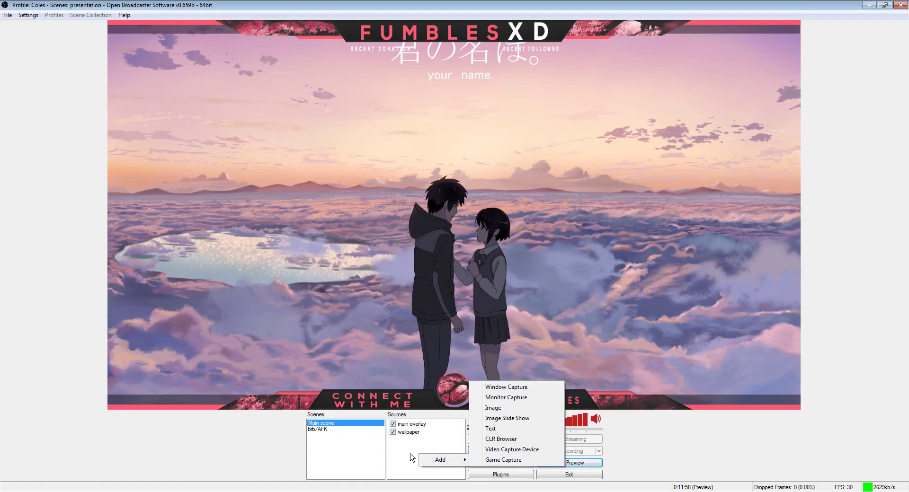
# Add an image source with the default name Image using the white fox gif
pyautogui.click(402, 434)
pyautogui.click(401, 426)
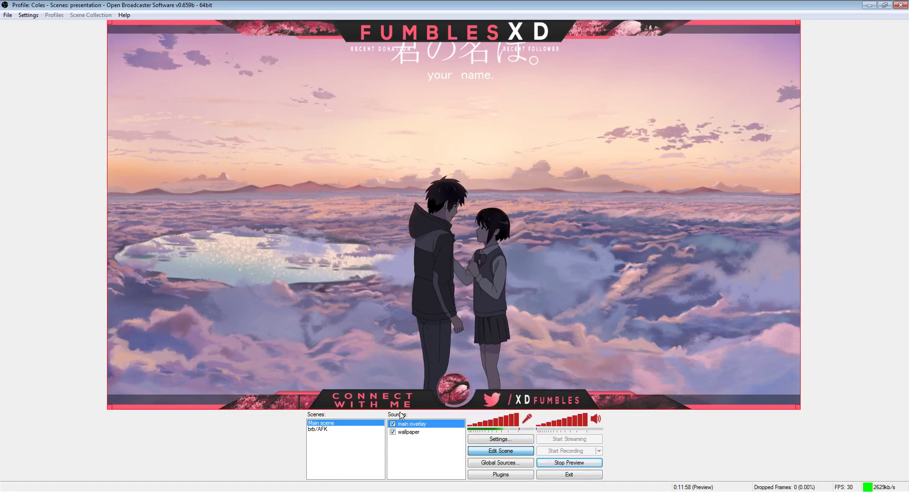
pyautogui.click(410, 442)
pyautogui.rightClick(410, 446)
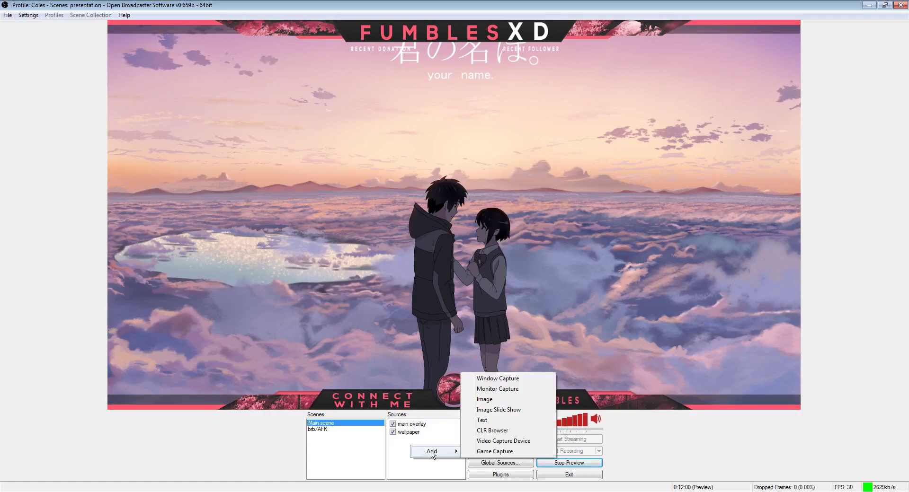
pyautogui.click(493, 399)
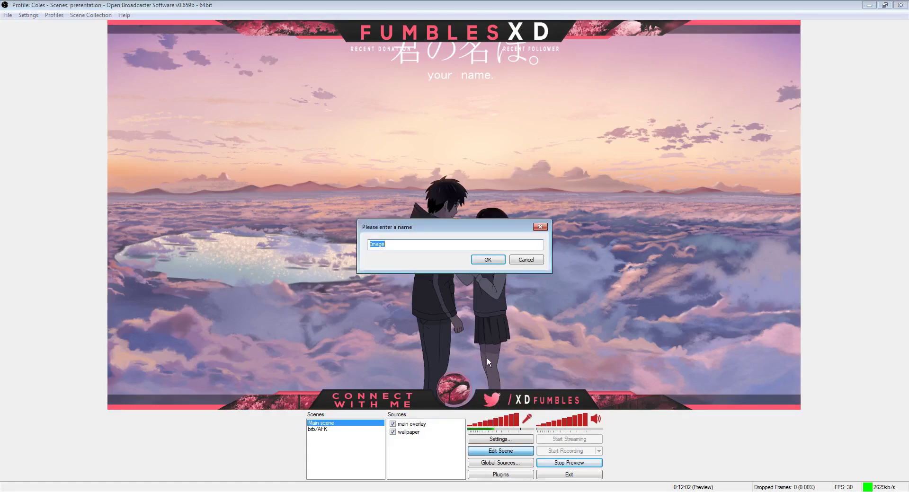
pyautogui.click(476, 265)
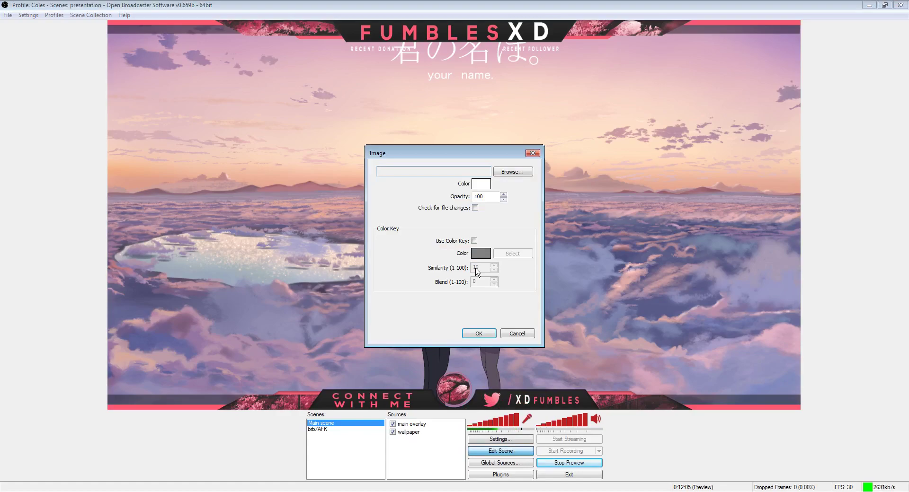
pyautogui.click(513, 172)
pyautogui.click(406, 168)
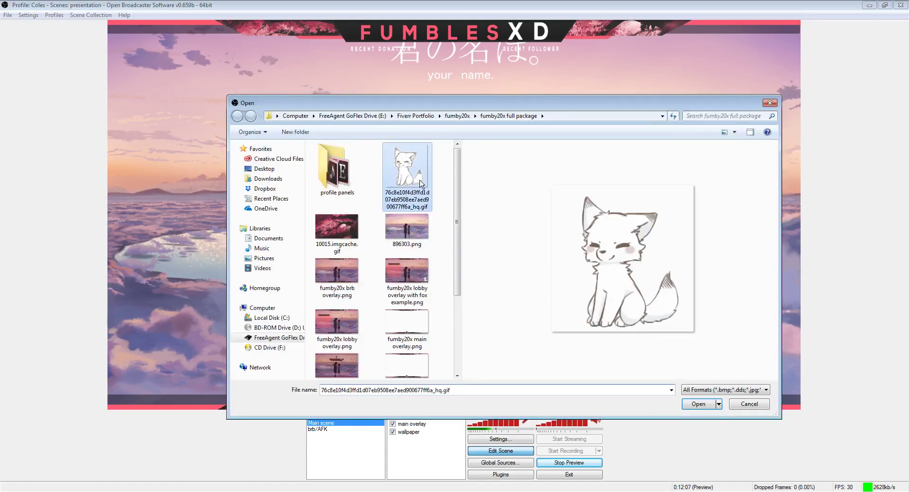
pyautogui.click(696, 404)
pyautogui.click(477, 331)
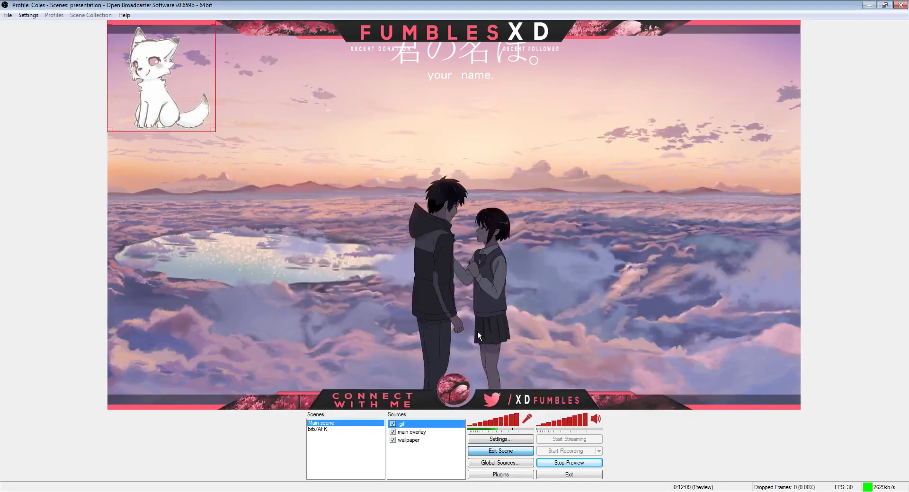
# Layer the fox gif below main overlay and place it in the lower-right corner
pyautogui.moveTo(166, 116); pyautogui.dragTo(448, 266)
pyautogui.moveTo(449, 263); pyautogui.dragTo(600, 224)
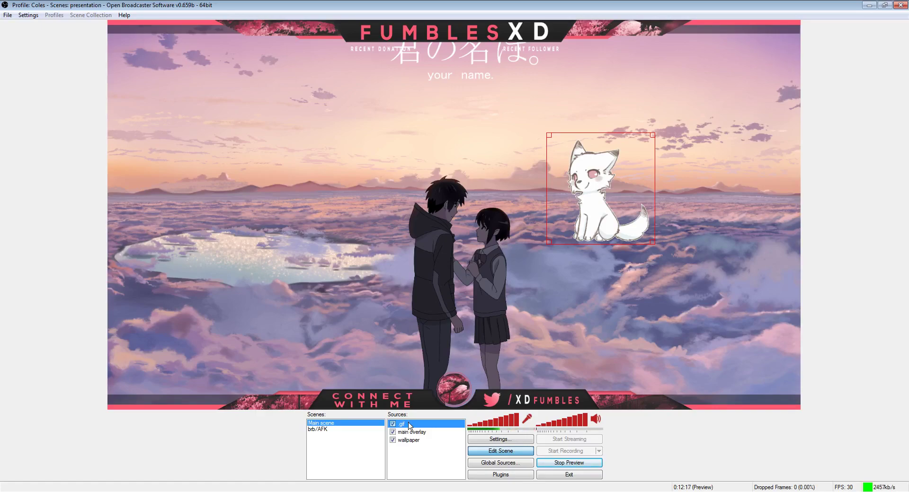
pyautogui.hotkey('ctrl', 'Down')
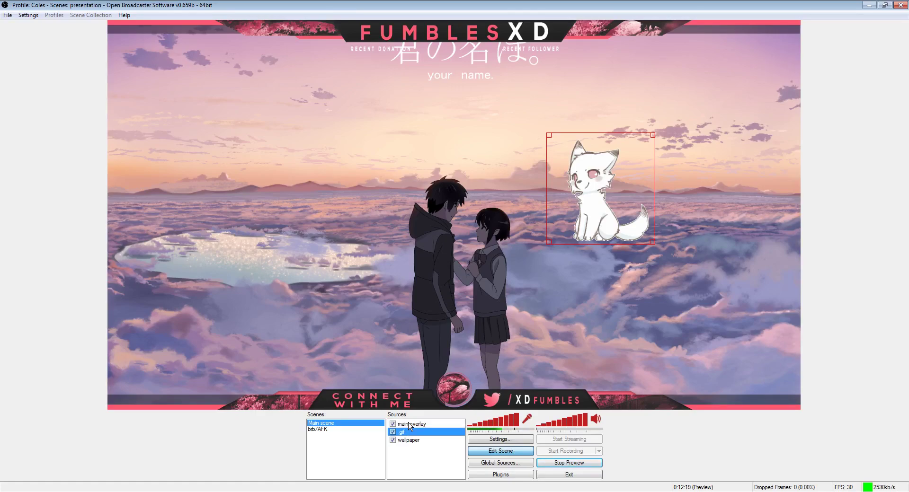
pyautogui.moveTo(596, 230); pyautogui.dragTo(728, 376)
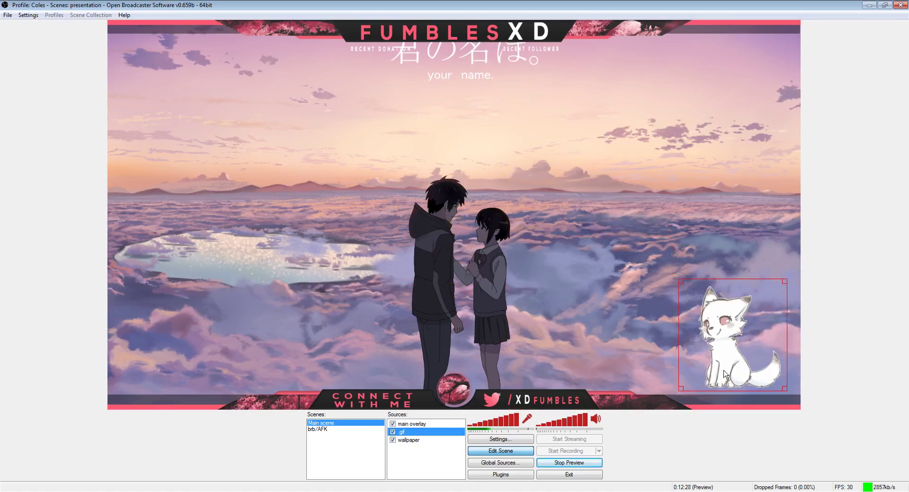
# Create a third scene named lobby alongside Main scene and brb/AFK
pyautogui.click(326, 429)
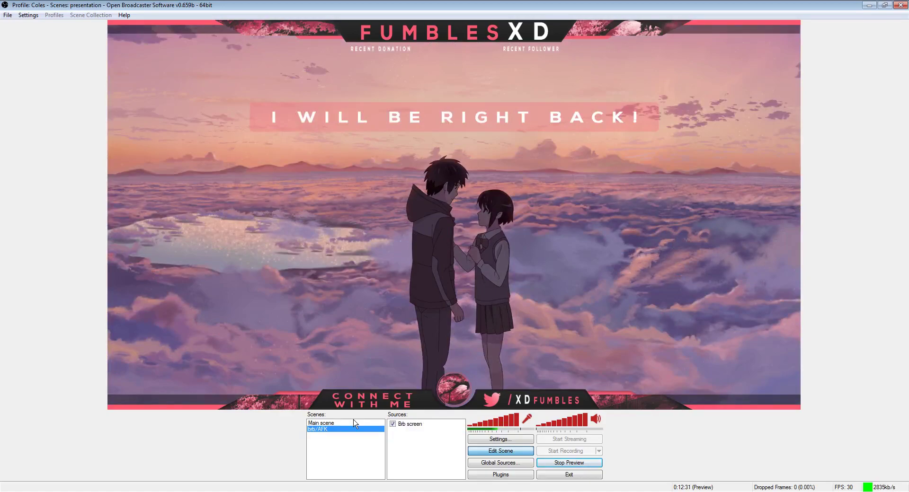
pyautogui.rightClick(329, 453)
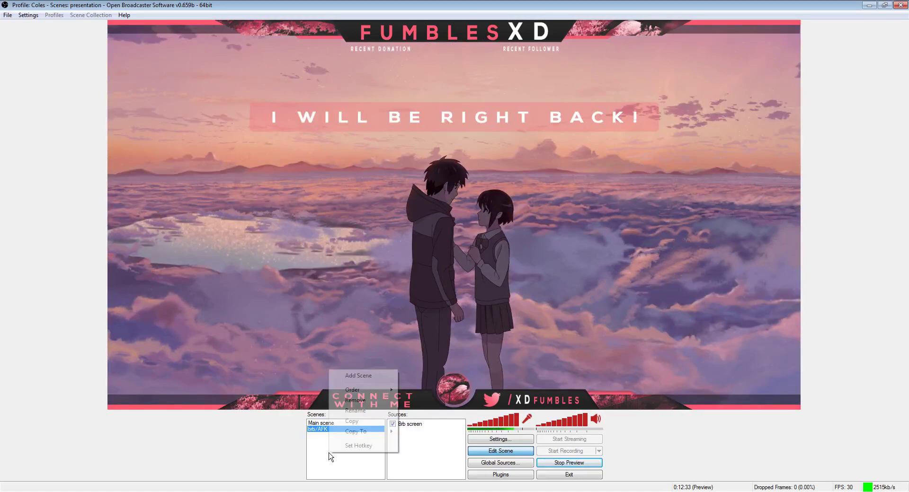
pyautogui.moveTo(361, 393)
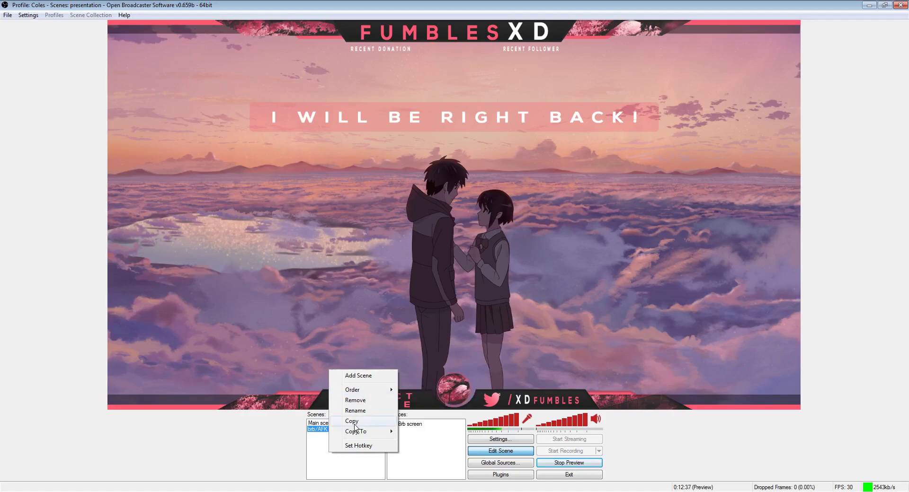
pyautogui.rightClick(415, 445)
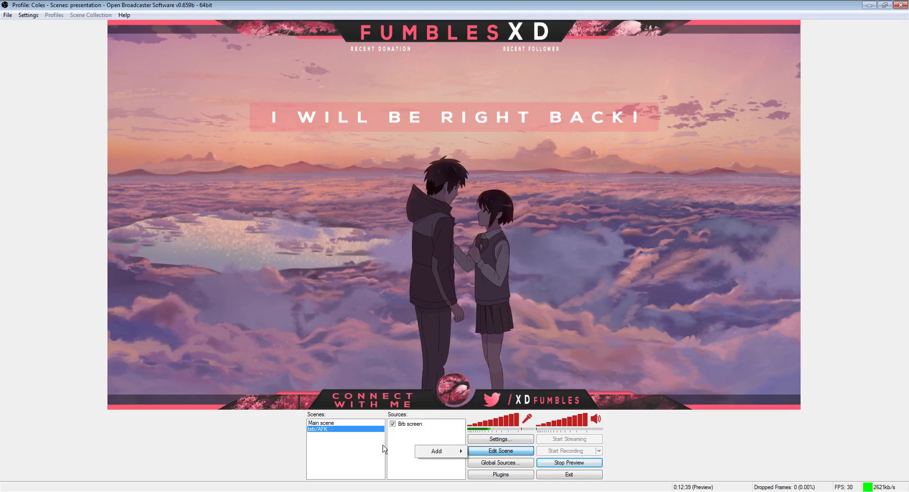
pyautogui.rightClick(357, 447)
pyautogui.click(373, 369)
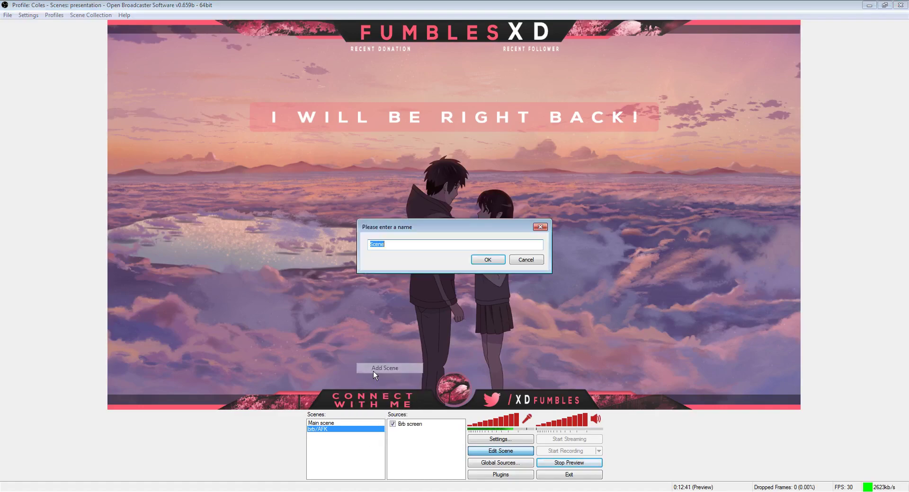
pyautogui.write('lobby')
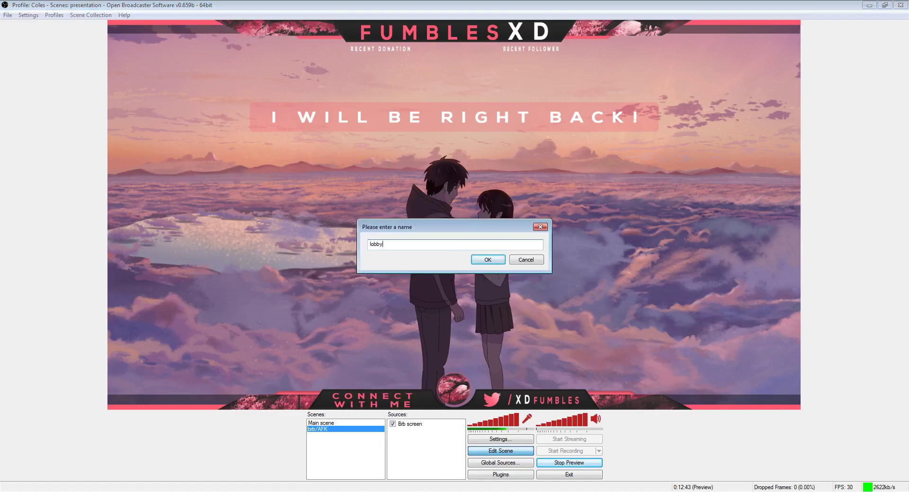
pyautogui.press('Return')
# Add an image source named lobby using 'fumby20x lobby overlay with fox example.png'
pyautogui.rightClick(423, 450)
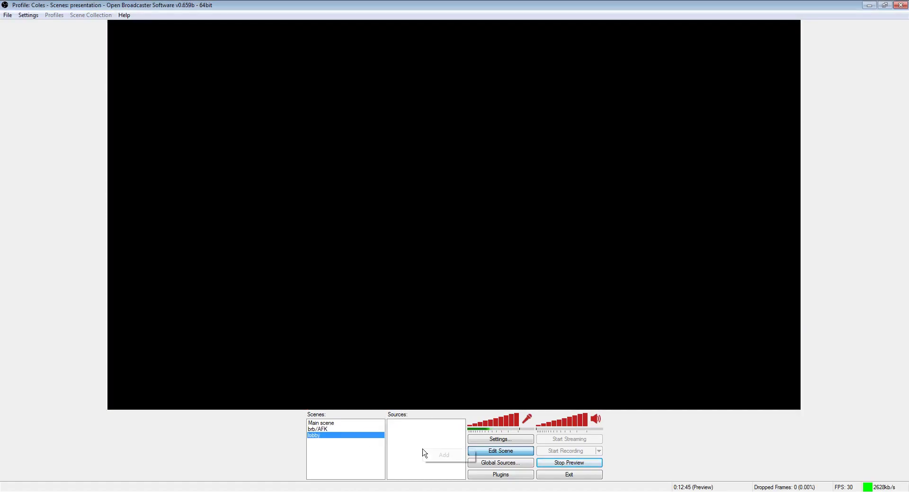
pyautogui.moveTo(441, 455)
pyautogui.click(490, 404)
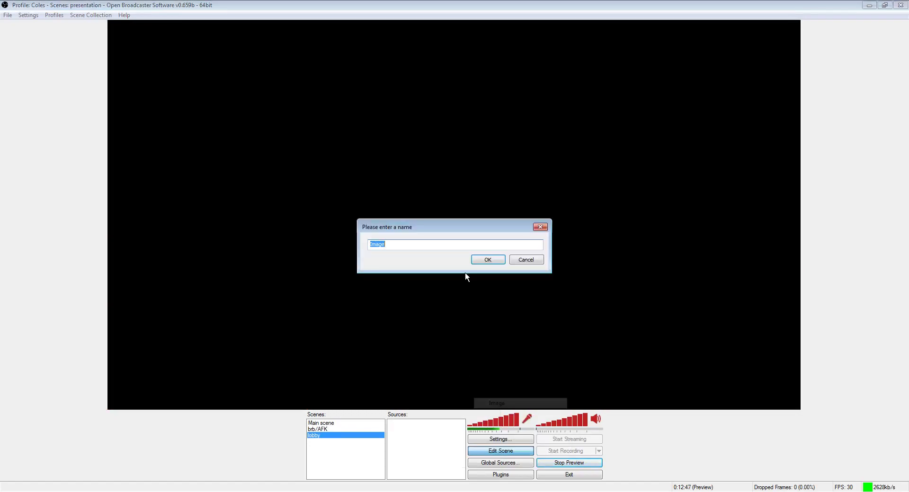
pyautogui.write('lobby')
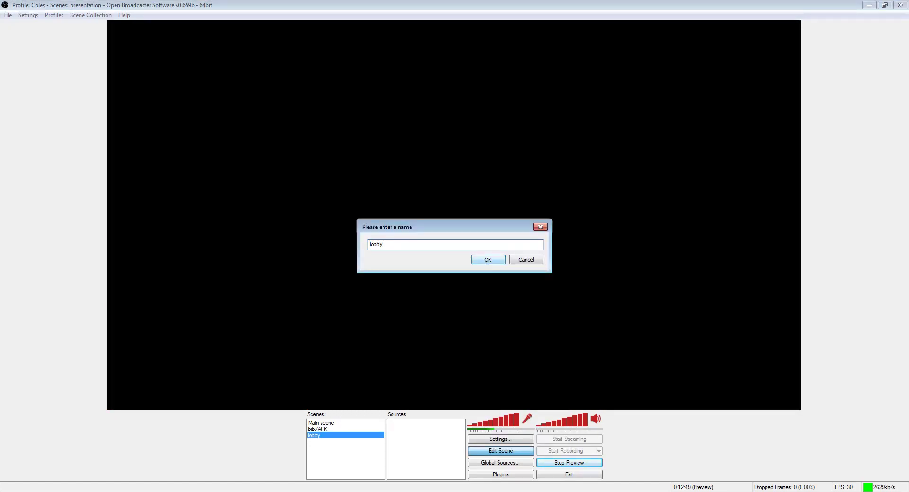
pyautogui.click(484, 261)
pyautogui.click(515, 172)
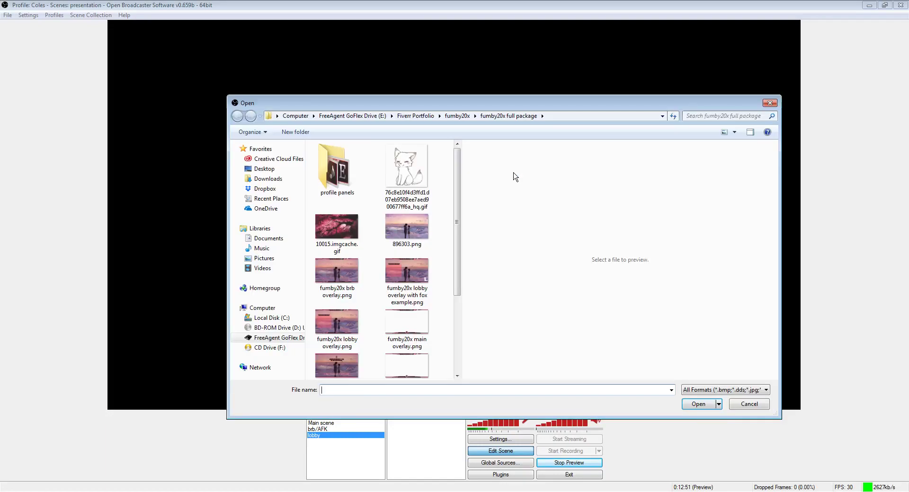
pyautogui.click(418, 275)
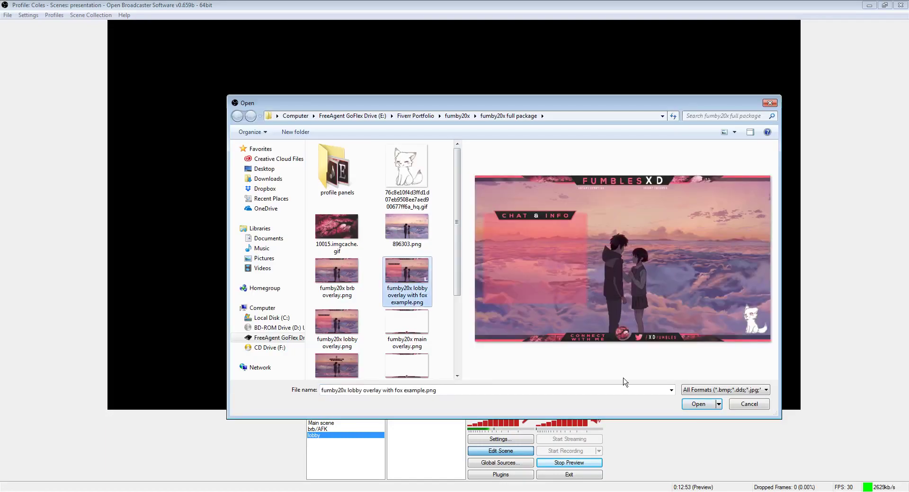
pyautogui.click(707, 409)
pyautogui.click(486, 336)
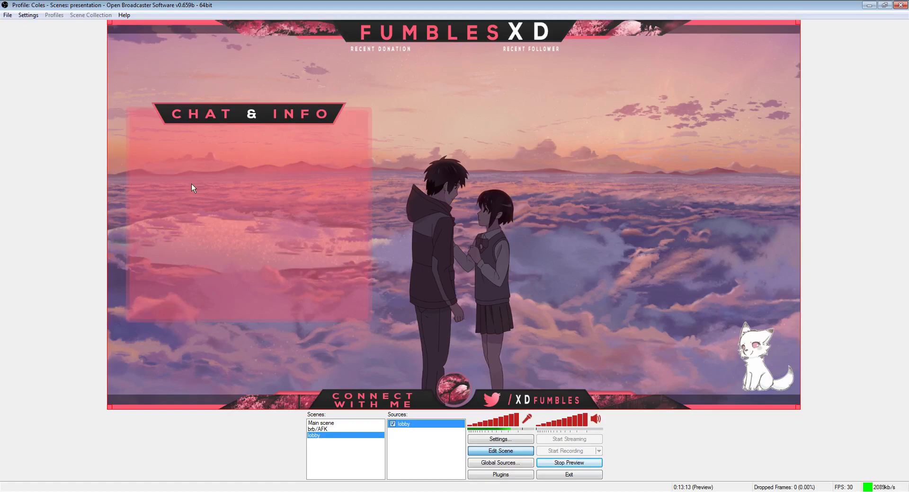
# Add a 'webcam' image source from fumby20x webcam.png and drag the frame to the right side
pyautogui.rightClick(434, 446)
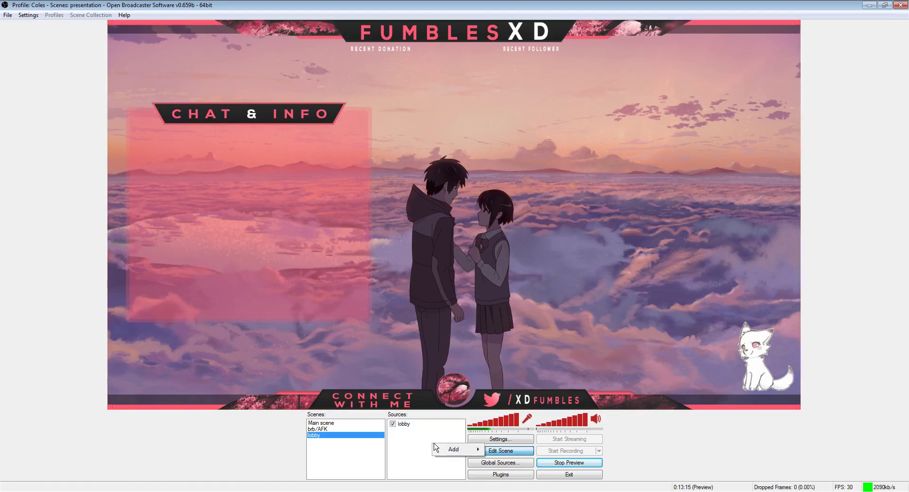
pyautogui.moveTo(452, 452)
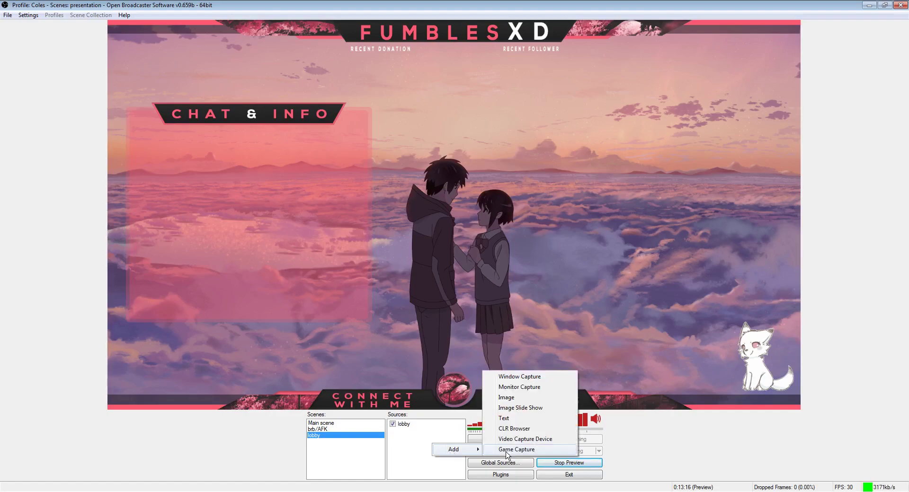
pyautogui.click(513, 402)
pyautogui.write('webcam')
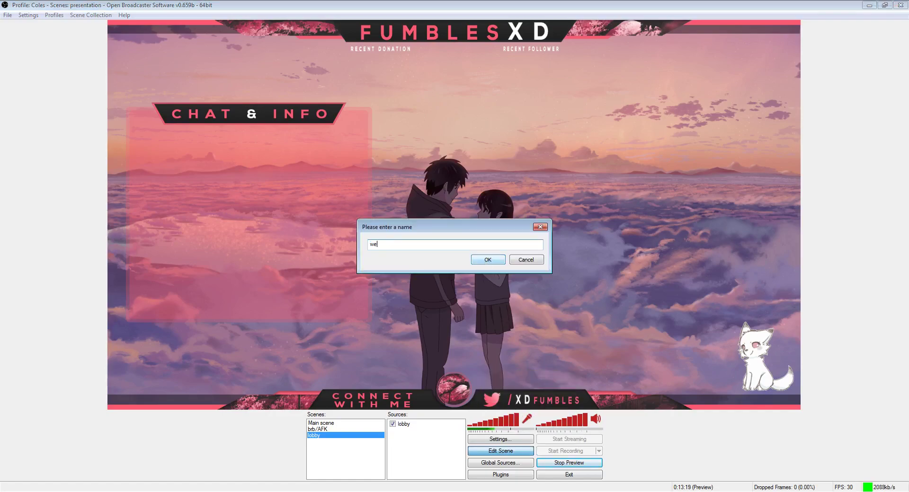
pyautogui.click(487, 260)
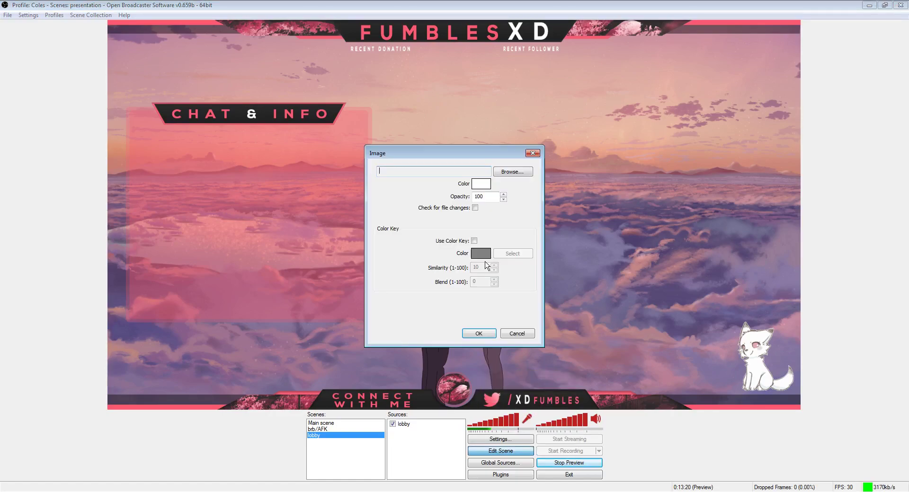
pyautogui.click(519, 177)
pyautogui.scroll(-3, 416, 294)
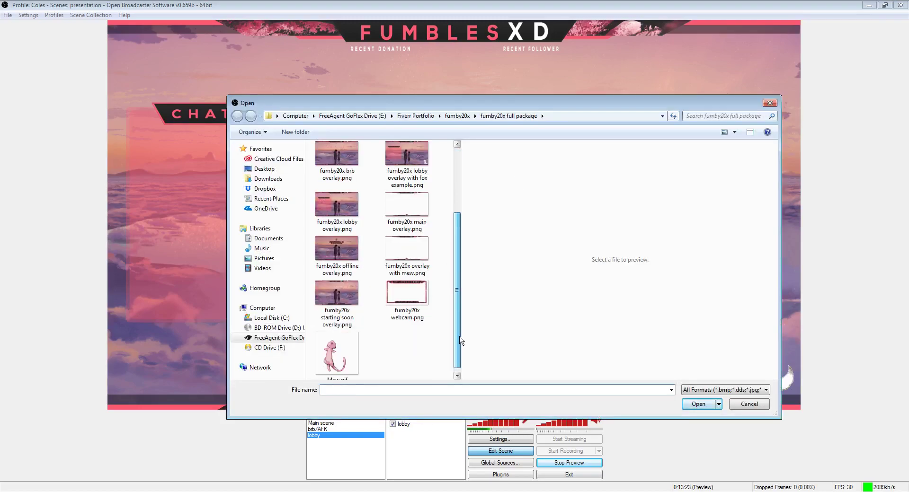
pyautogui.click(407, 303)
pyautogui.doubleClick(422, 320)
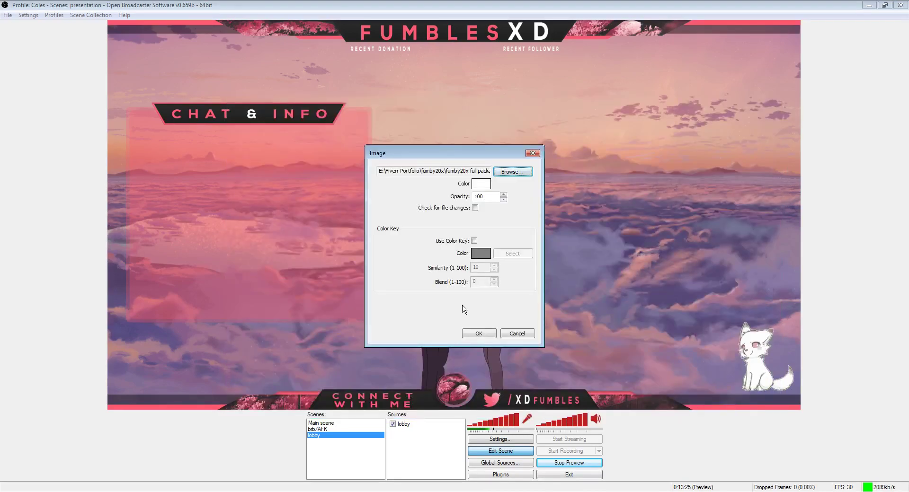
pyautogui.click(472, 331)
pyautogui.moveTo(265, 128); pyautogui.dragTo(706, 268)
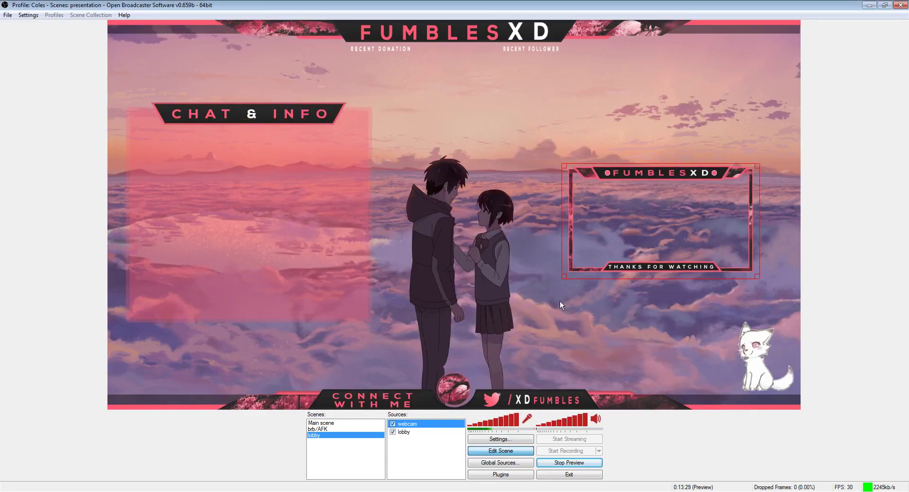
# Try adding a video capture source named webcam, then cancel after the duplicate-name error
pyautogui.rightClick(440, 458)
pyautogui.moveTo(454, 460)
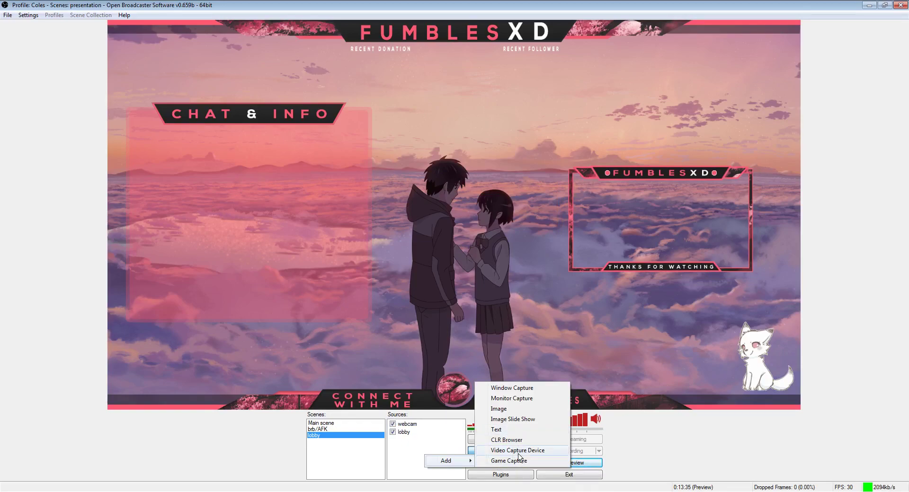
pyautogui.click(519, 452)
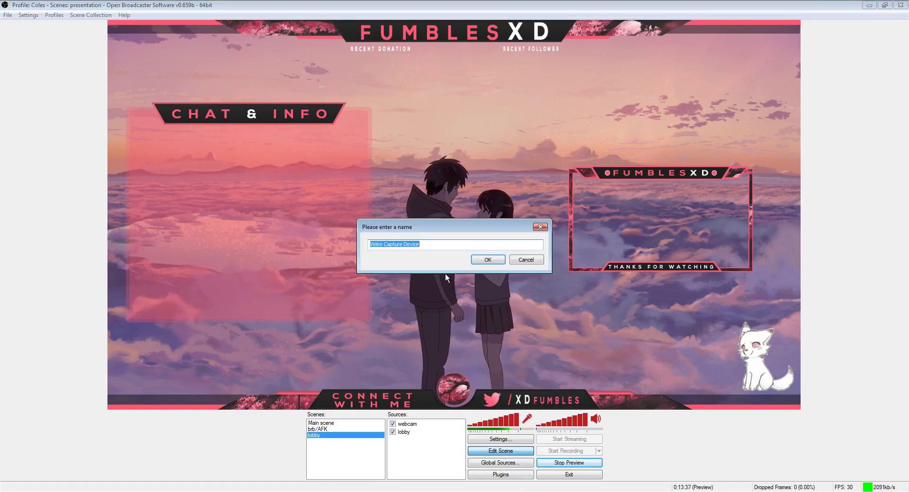
pyautogui.write('webcam')
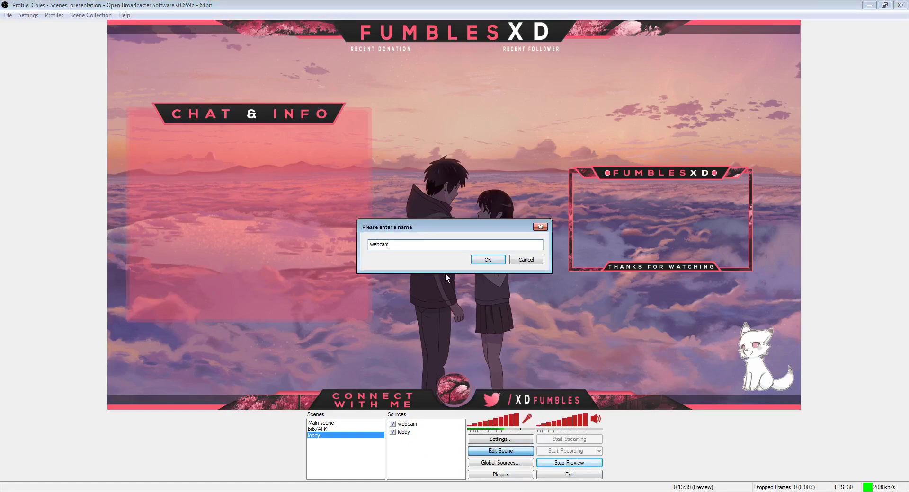
pyautogui.press('Return')
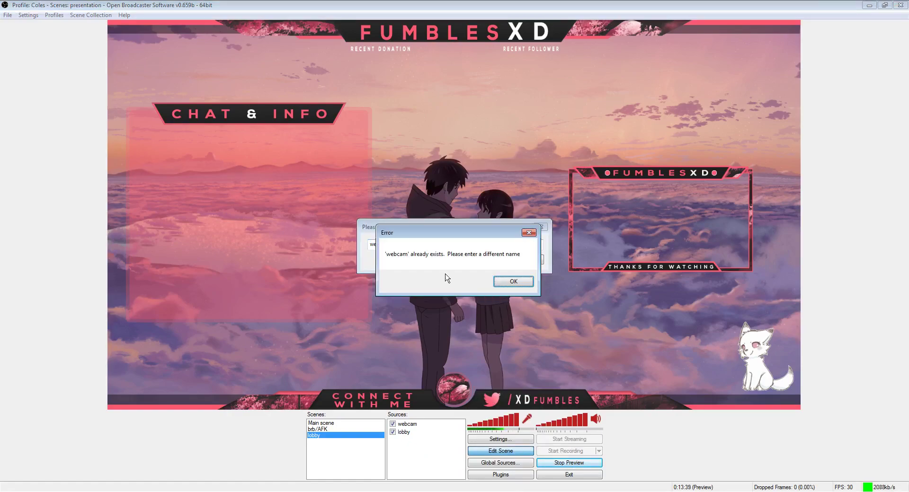
pyautogui.click(508, 282)
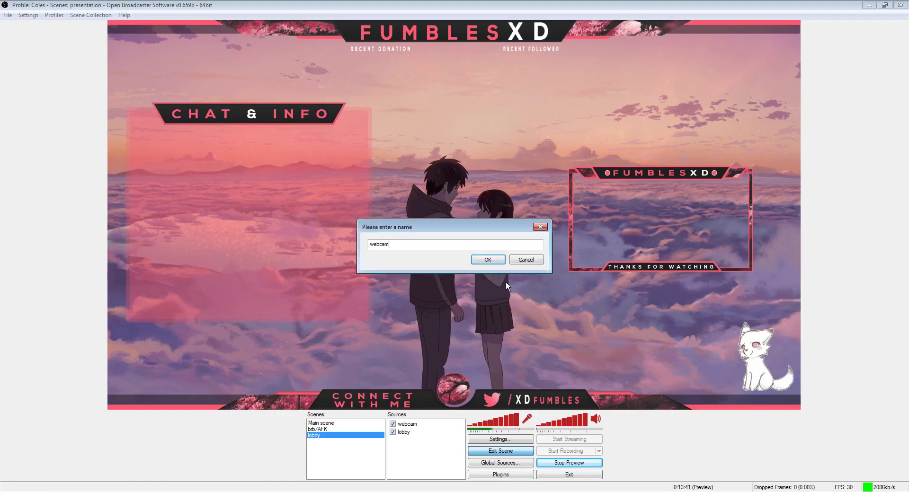
pyautogui.click(528, 261)
# Add a video capture device source named 'webcam actual webcam', accepting the default device settings
pyautogui.click(421, 424)
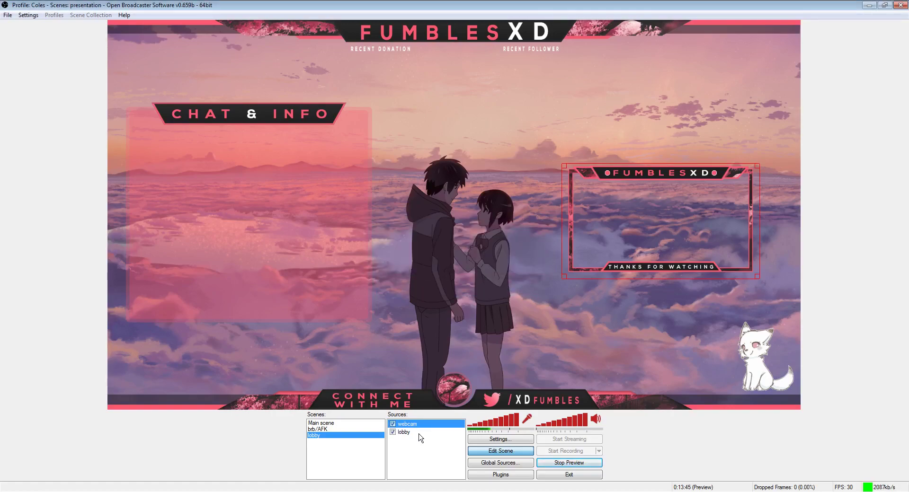
pyautogui.rightClick(417, 455)
pyautogui.moveTo(438, 460)
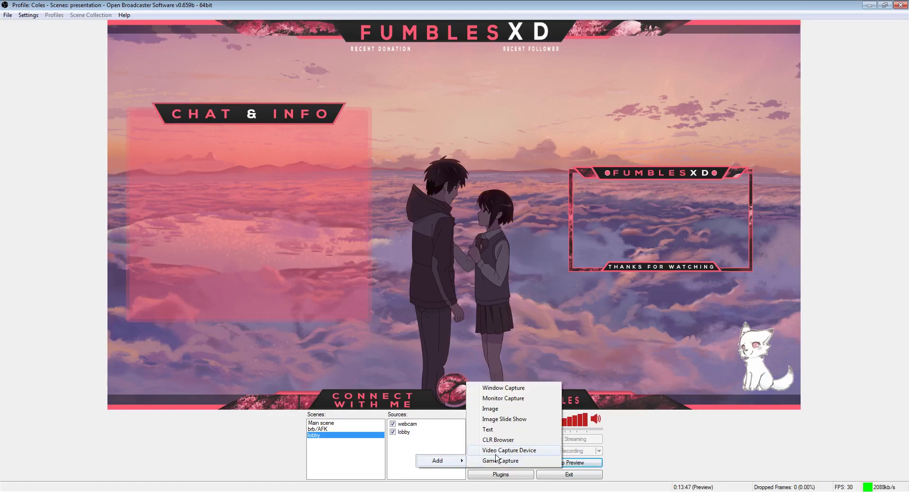
pyautogui.click(500, 451)
pyautogui.write('w')
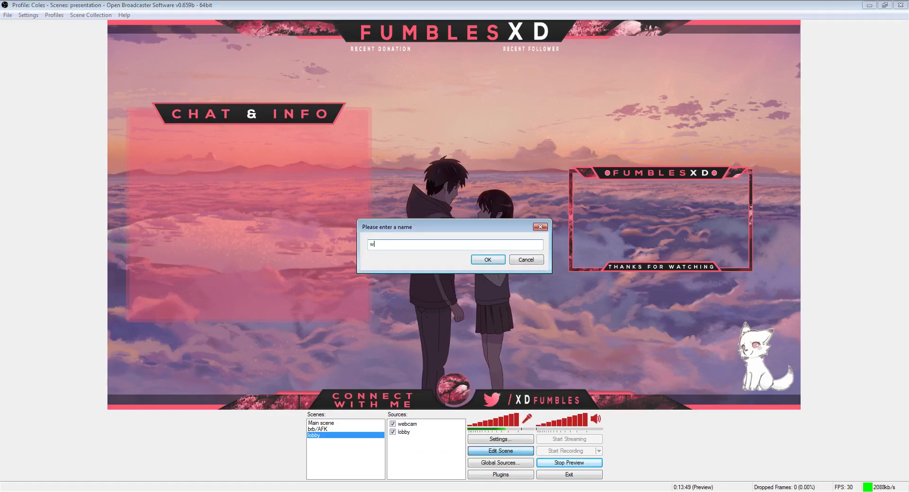
pyautogui.write('ebcam actual webcam')
pyautogui.press('Return')
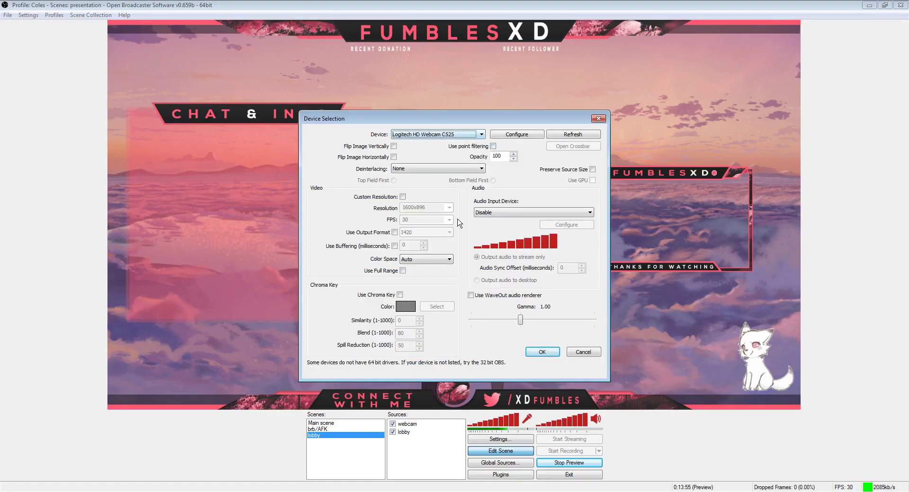
pyautogui.click(543, 354)
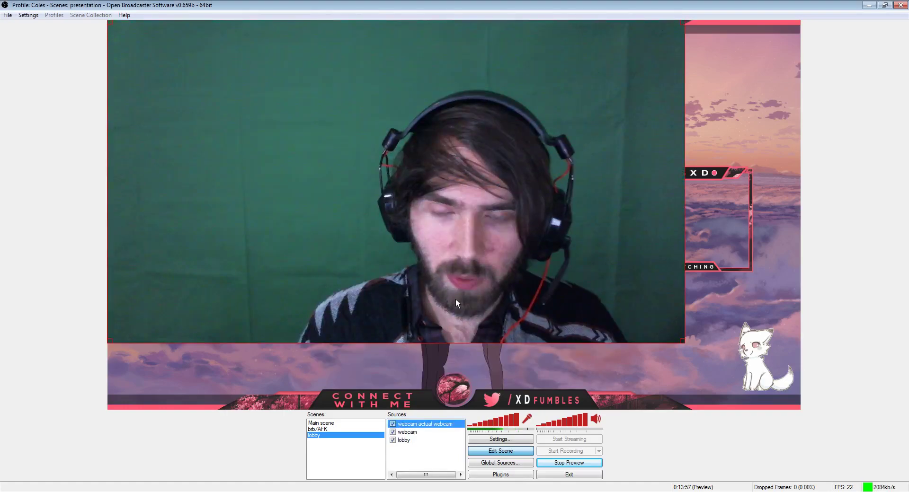
# Resize the webcam feed to fit inside the FUMBLES XD frame, and move the frame overlay above it
pyautogui.moveTo(684, 343); pyautogui.dragTo(665, 246)
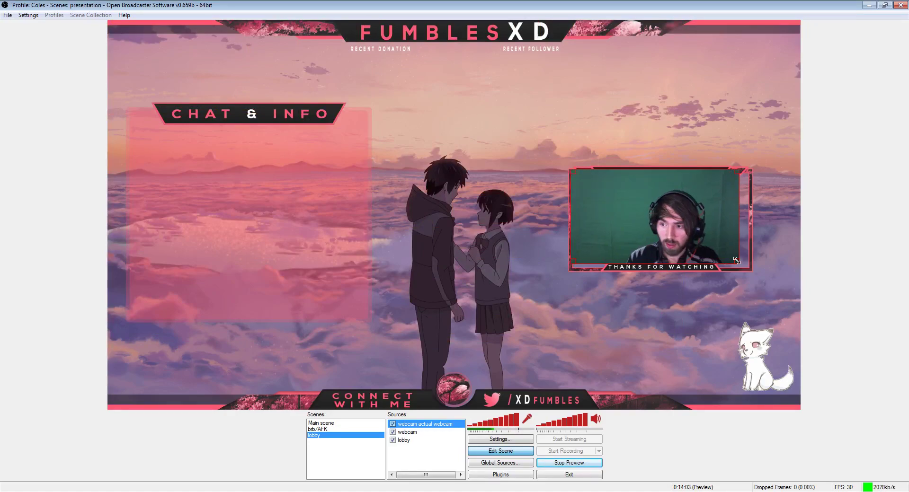
pyautogui.moveTo(740, 262); pyautogui.dragTo(749, 264)
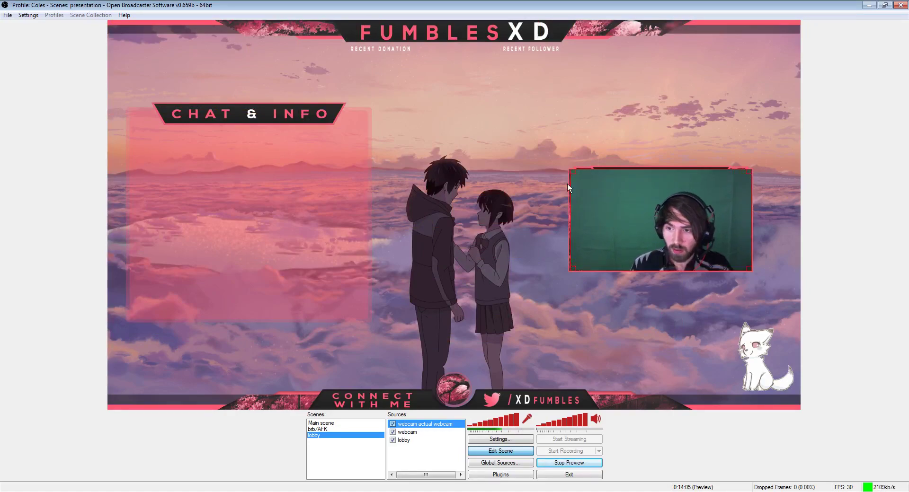
pyautogui.click(412, 432)
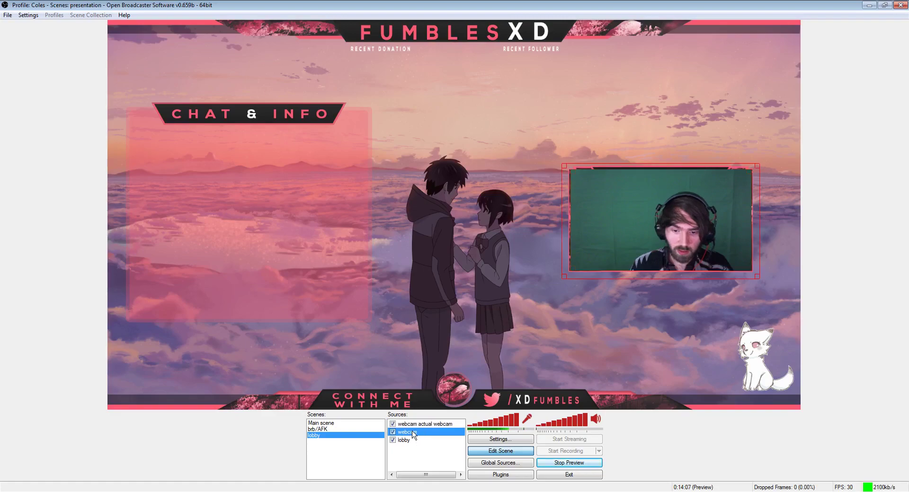
pyautogui.hotkey('ctrl', 'Up')
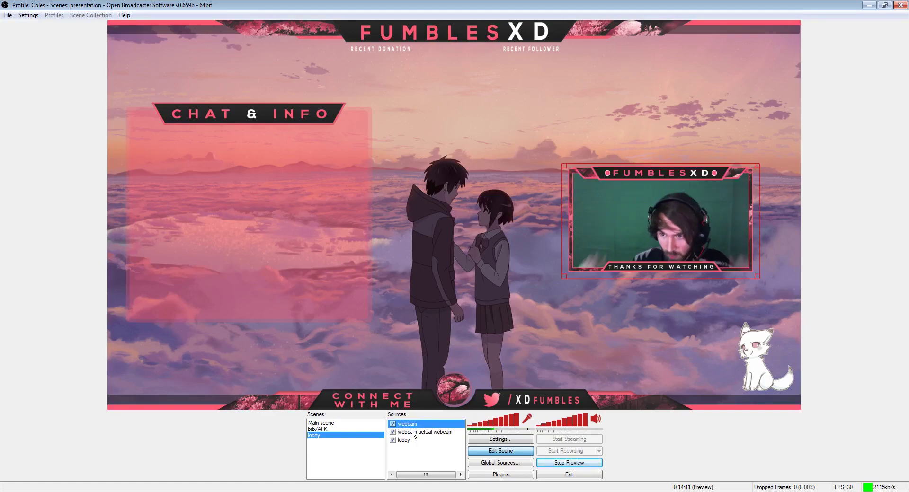
# Open the webcam capture's properties after briefly viewing the frame overlay's settings
pyautogui.click(413, 433)
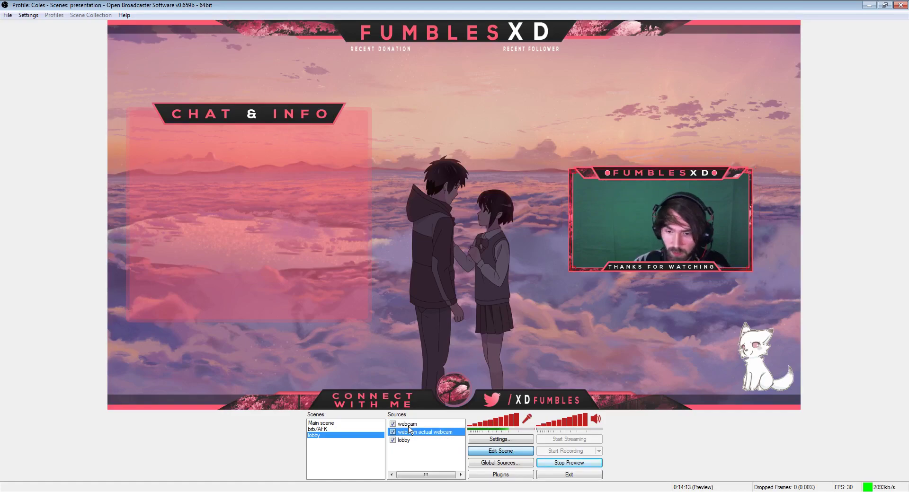
pyautogui.click(409, 425)
pyautogui.rightClick(409, 425)
pyautogui.click(428, 419)
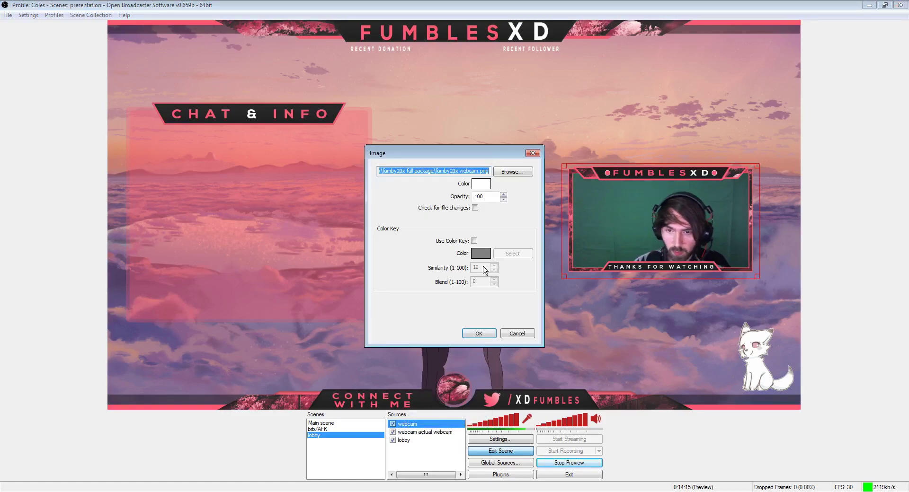
pyautogui.click(532, 153)
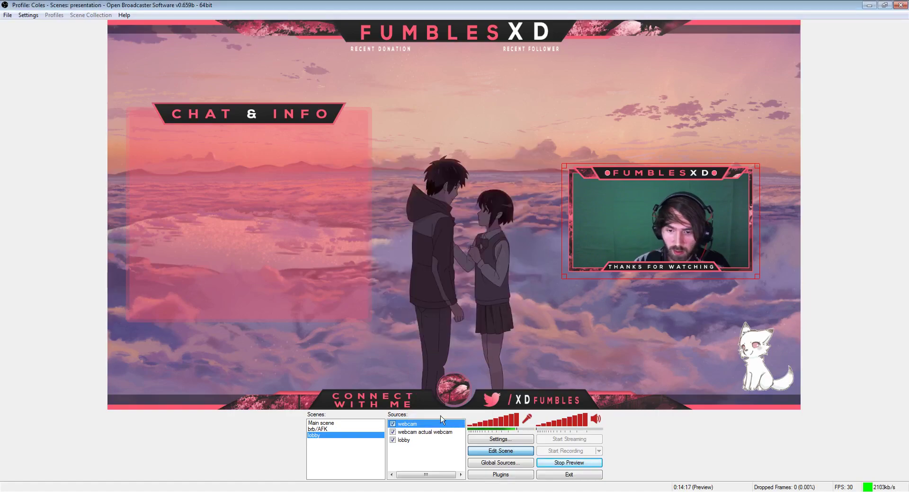
pyautogui.rightClick(437, 432)
pyautogui.click(457, 424)
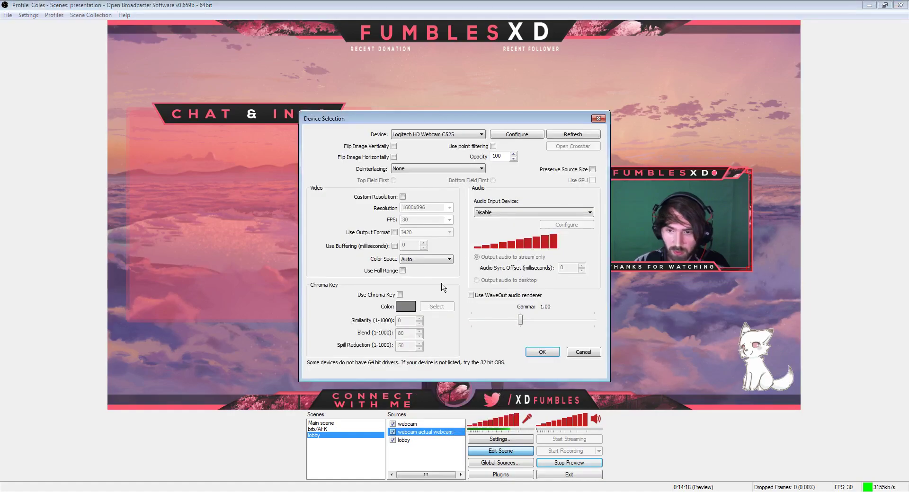
# Enable Use Chroma Key and pick the green backdrop as the key colour
pyautogui.click(400, 295)
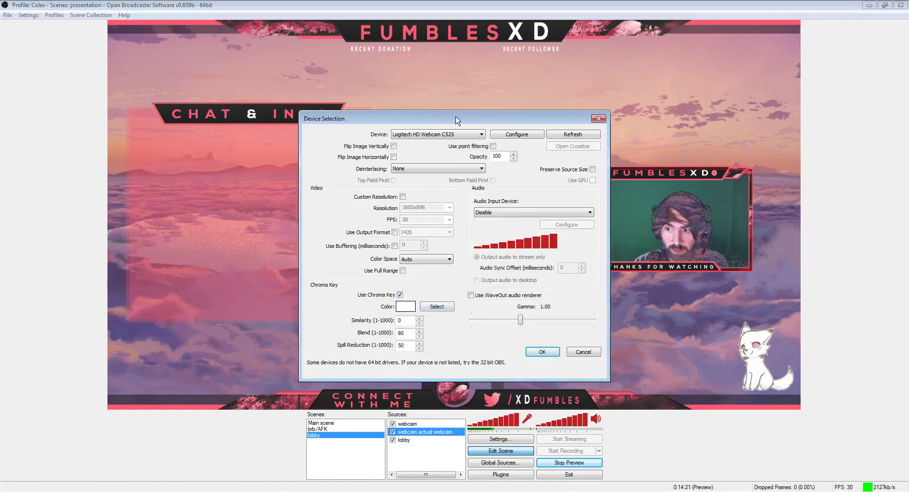
pyautogui.moveTo(464, 118); pyautogui.dragTo(421, 121)
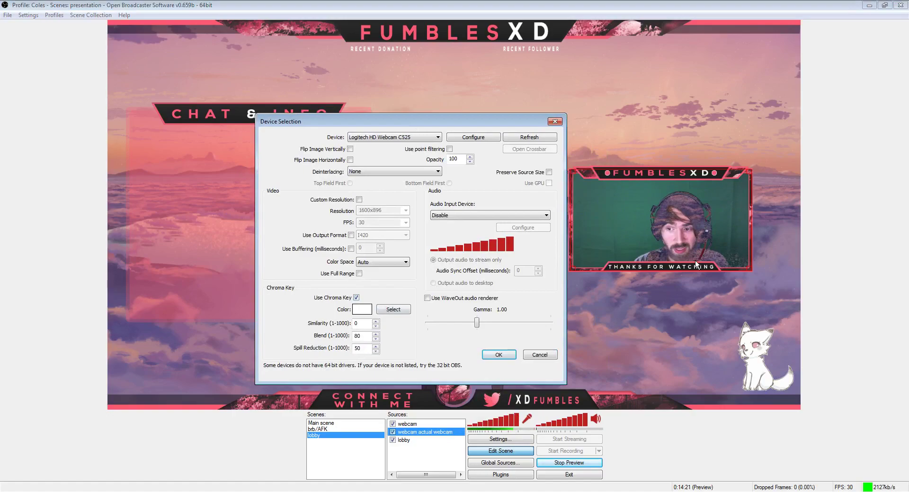
pyautogui.click(393, 309)
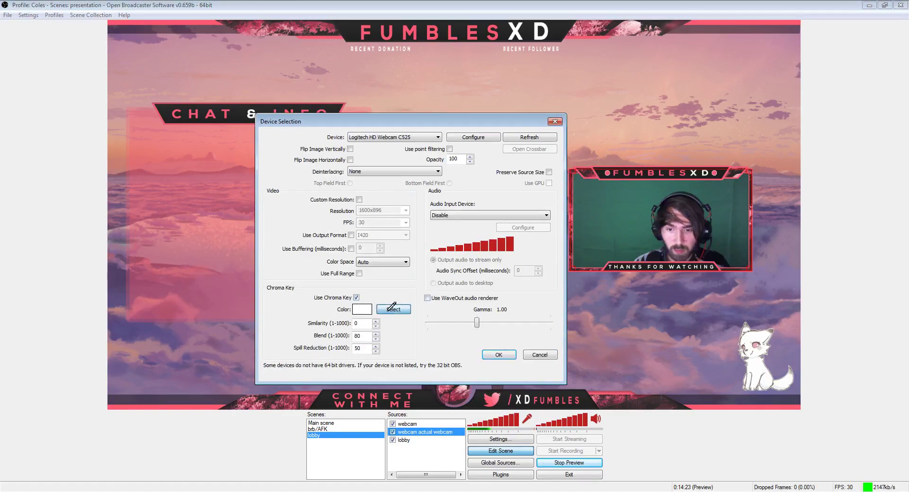
pyautogui.click(677, 186)
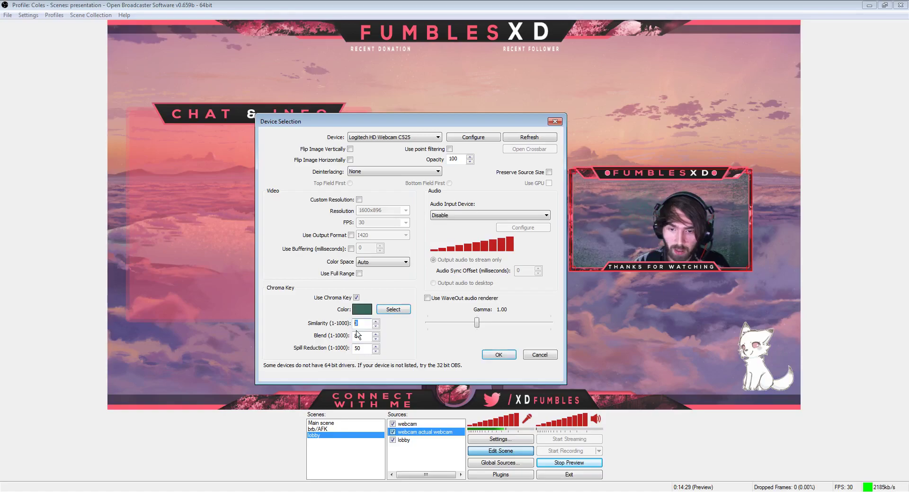
# Set the chroma key Similarity to 50 and Blend to 50
pyautogui.write('80')
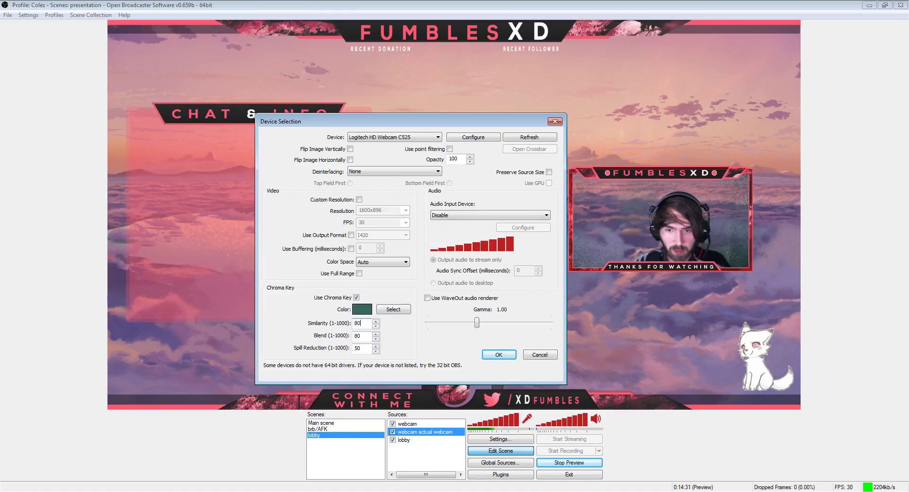
pyautogui.press('BackSpace')
pyautogui.press('BackSpace')
pyautogui.write('5')
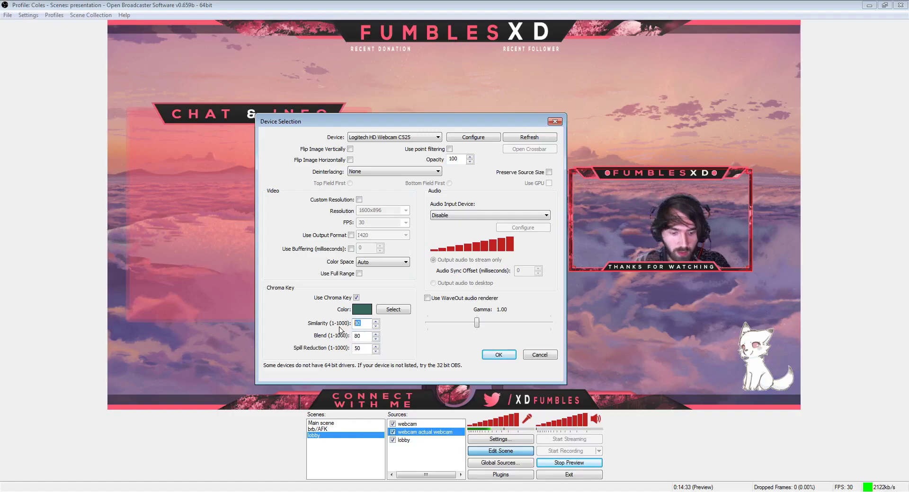
pyautogui.write('0')
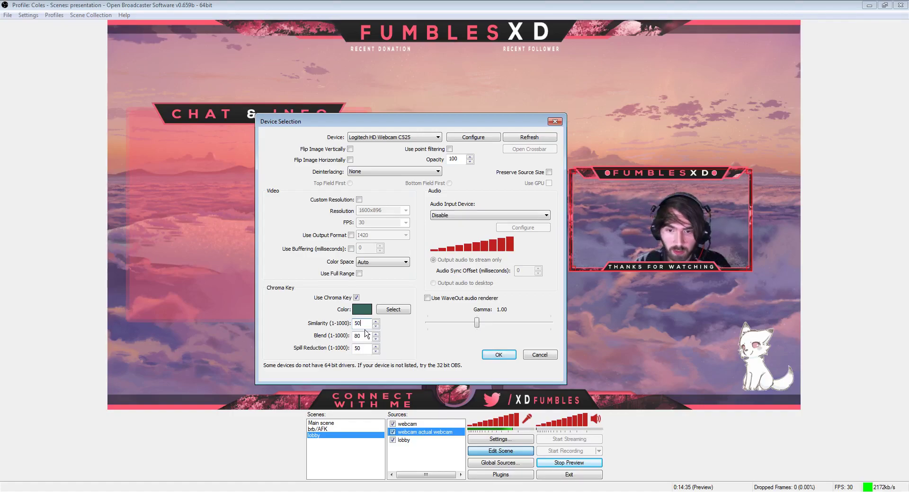
pyautogui.press('Tab')
pyautogui.write('60')
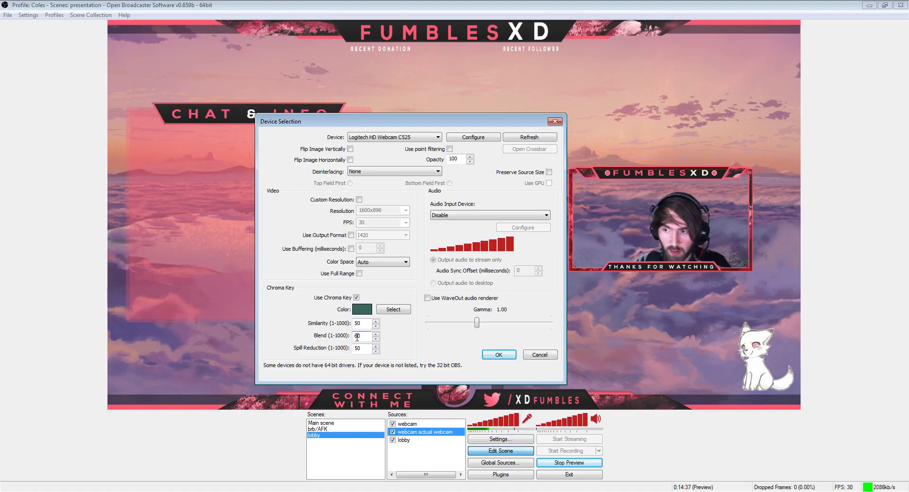
pyautogui.press('BackSpace')
pyautogui.press('BackSpace')
pyautogui.write('100')
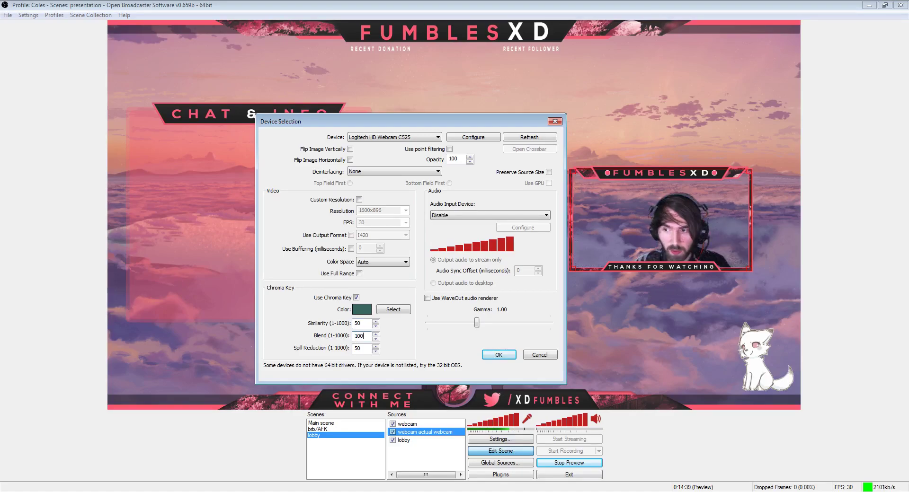
pyautogui.press('BackSpace')
pyautogui.press('BackSpace')
pyautogui.press('BackSpace')
pyautogui.write('60')
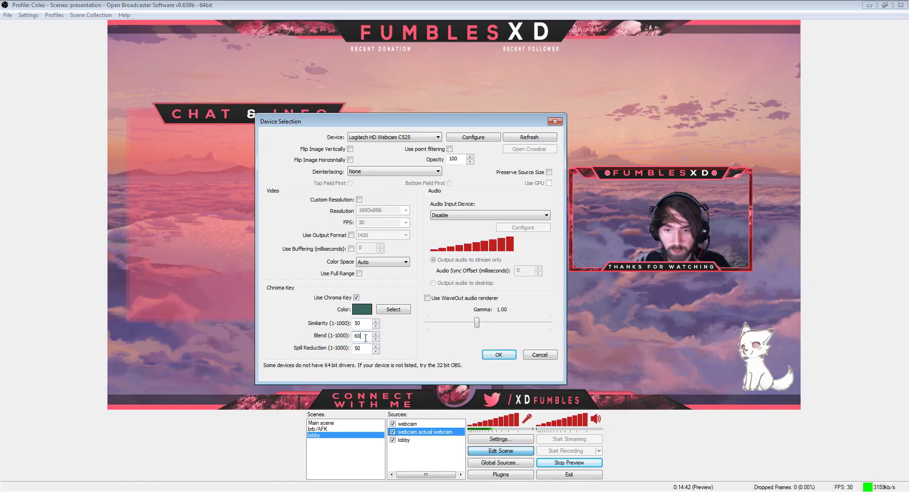
pyautogui.hotkey('shift', 'Home')
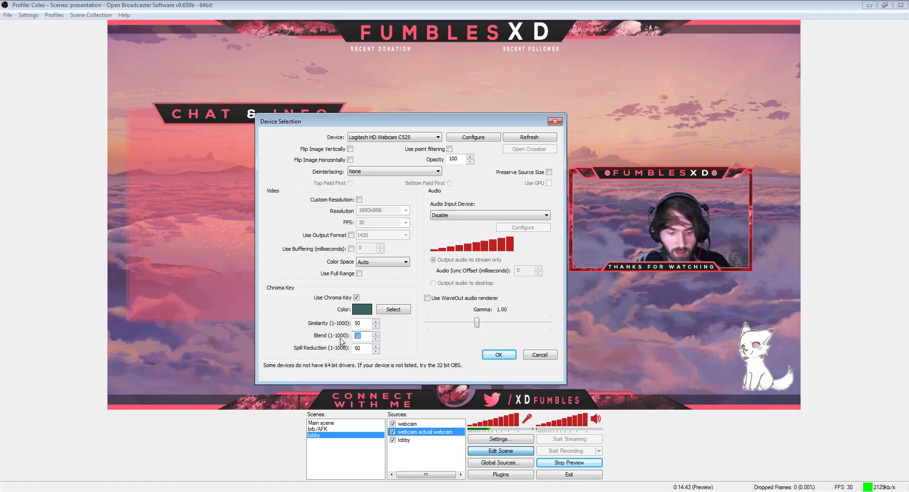
pyautogui.write('50')
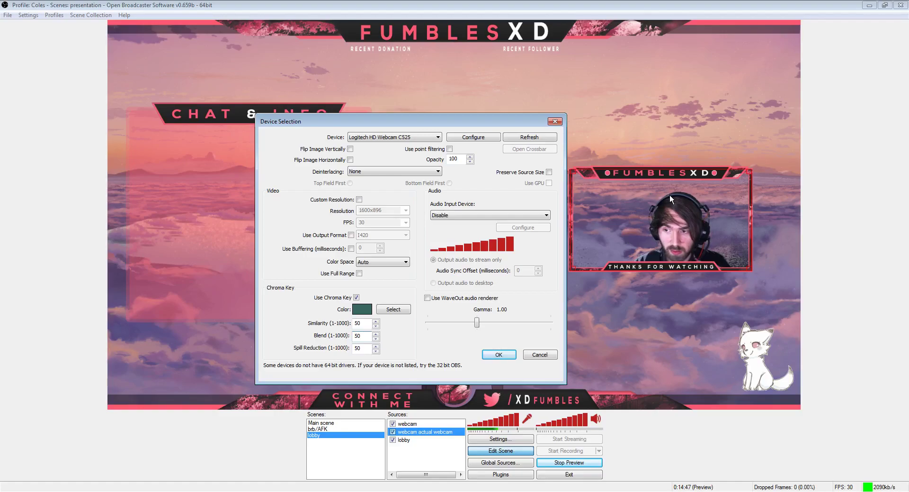
pyautogui.click(498, 355)
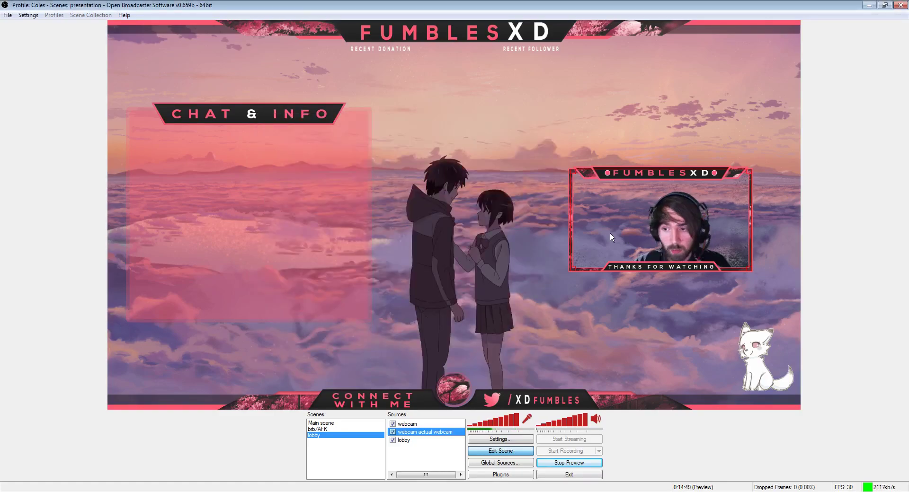